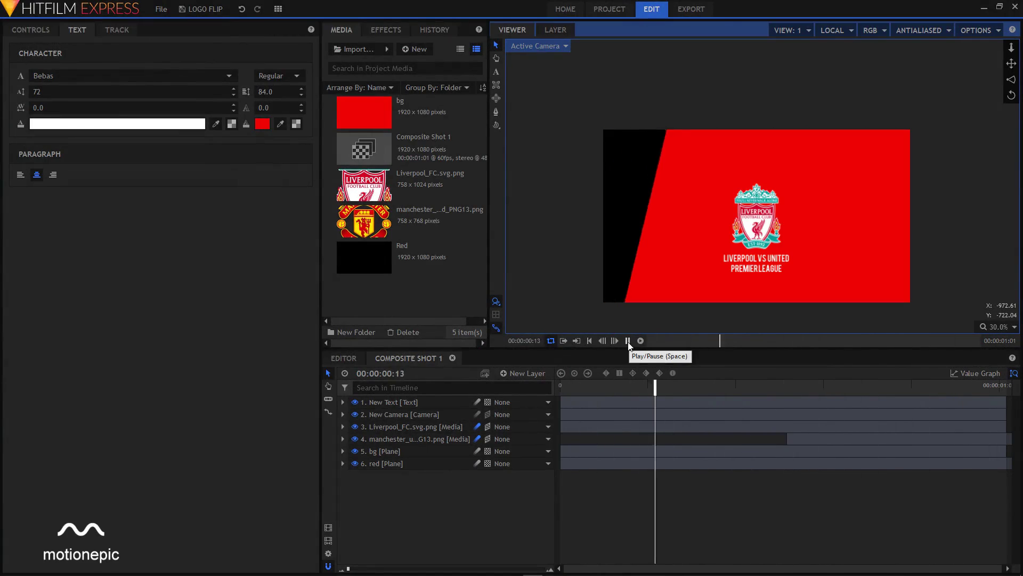
# Step: Stop the preview, then watch Manchester United's United vs Palace crest-flip video on Instagram and close it
pyautogui.click(628, 340)
pyautogui.moveTo(602, 386); pyautogui.dragTo(809, 406)
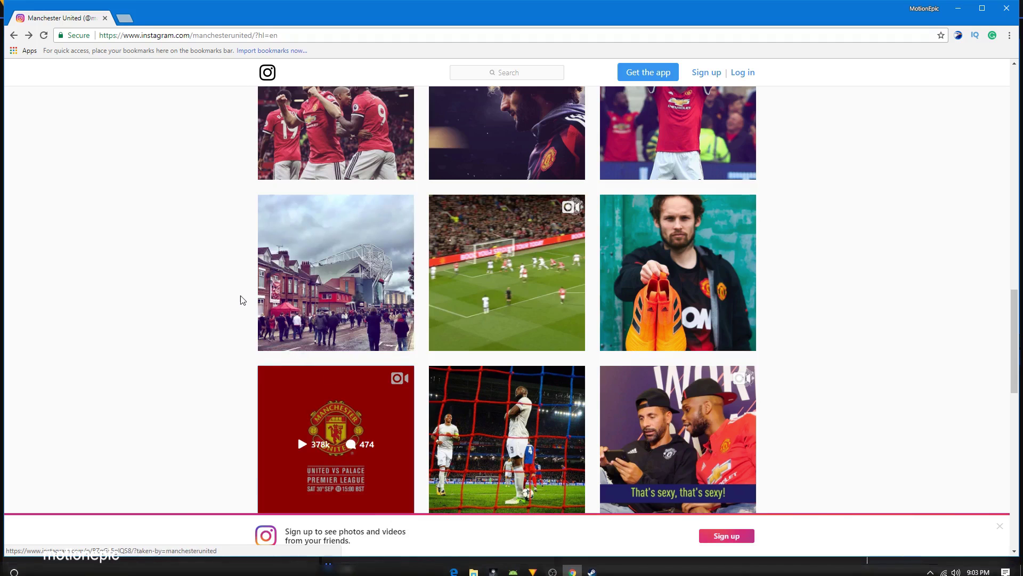
pyautogui.scroll(-3, 241, 297)
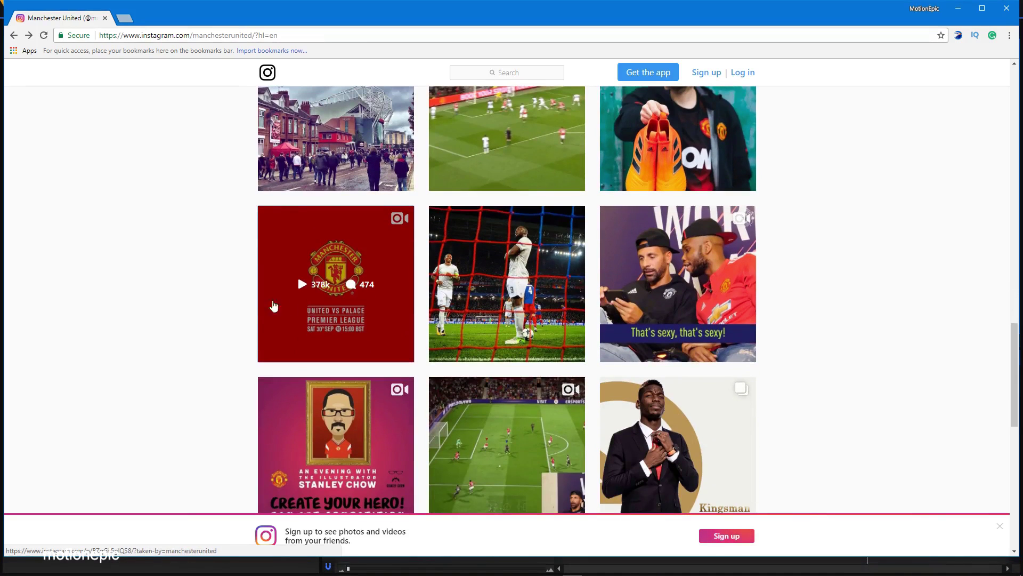
pyautogui.click(297, 303)
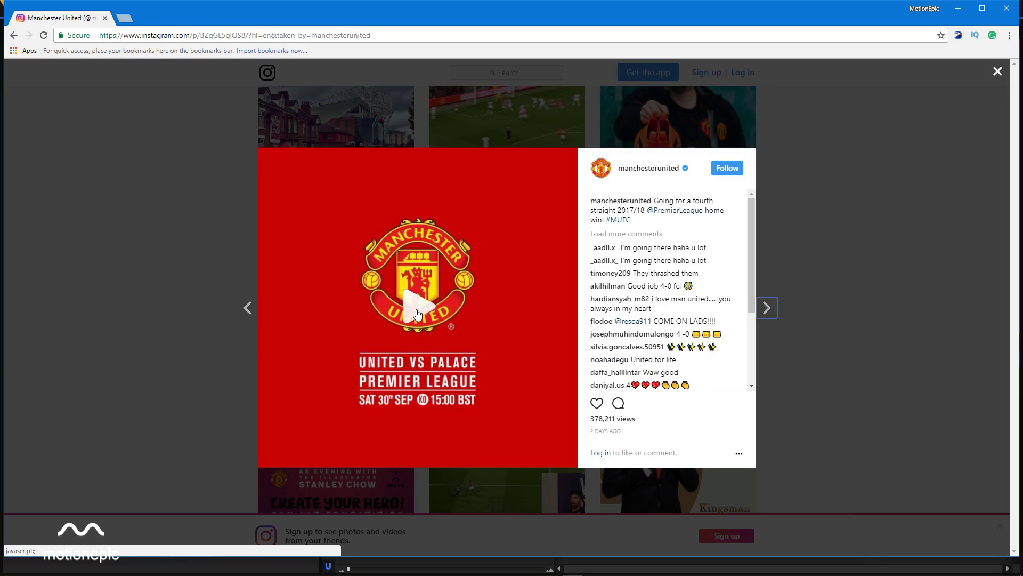
pyautogui.click(417, 315)
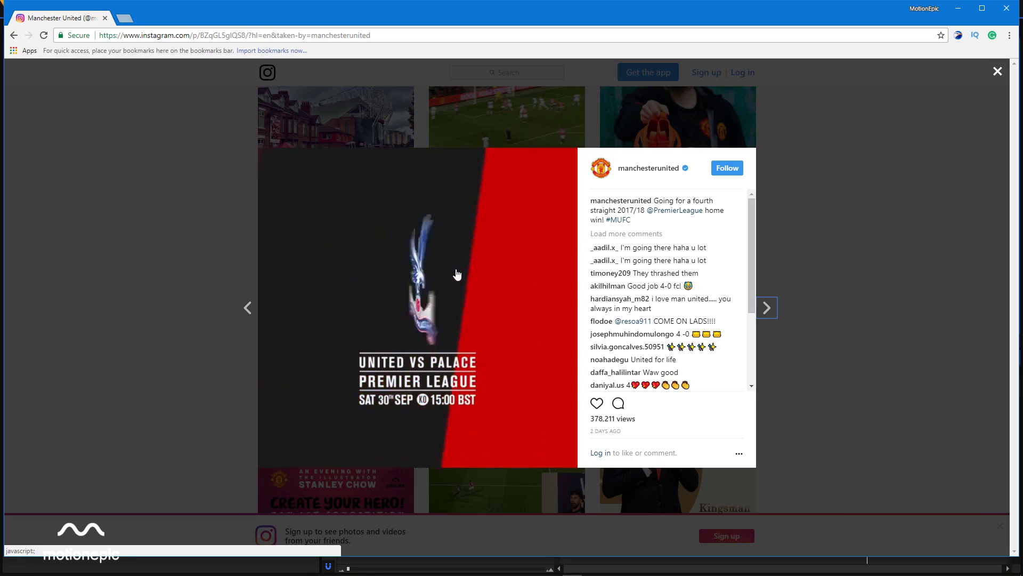
pyautogui.click(177, 368)
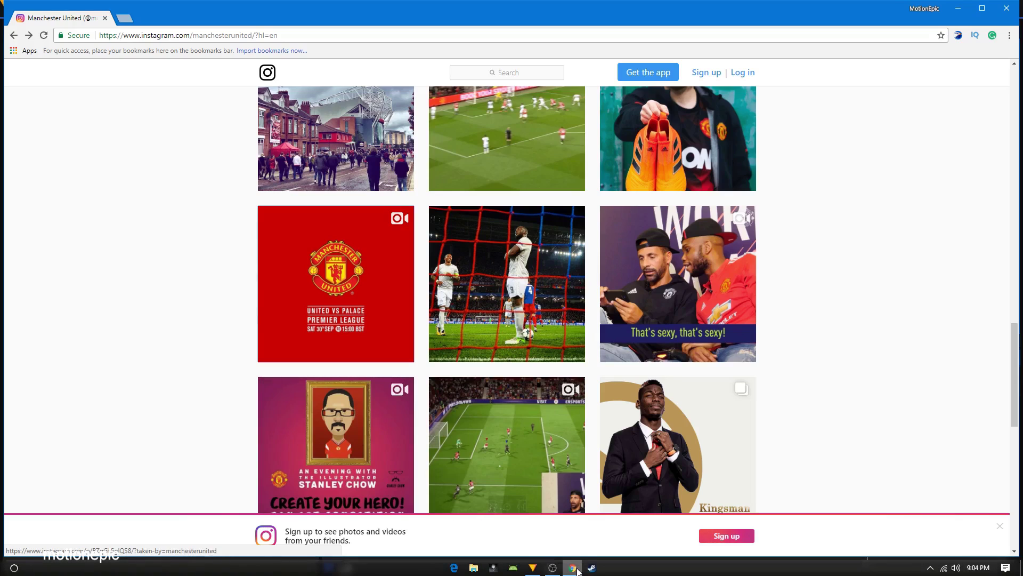
# Step: Back in the editor, create a new composite shot with the 1080p 60 fps template
pyautogui.click(534, 568)
pyautogui.moveTo(575, 386)
pyautogui.mouseDown()
pyautogui.moveTo(759, 388)
pyautogui.moveTo(557, 386)
pyautogui.mouseUp()
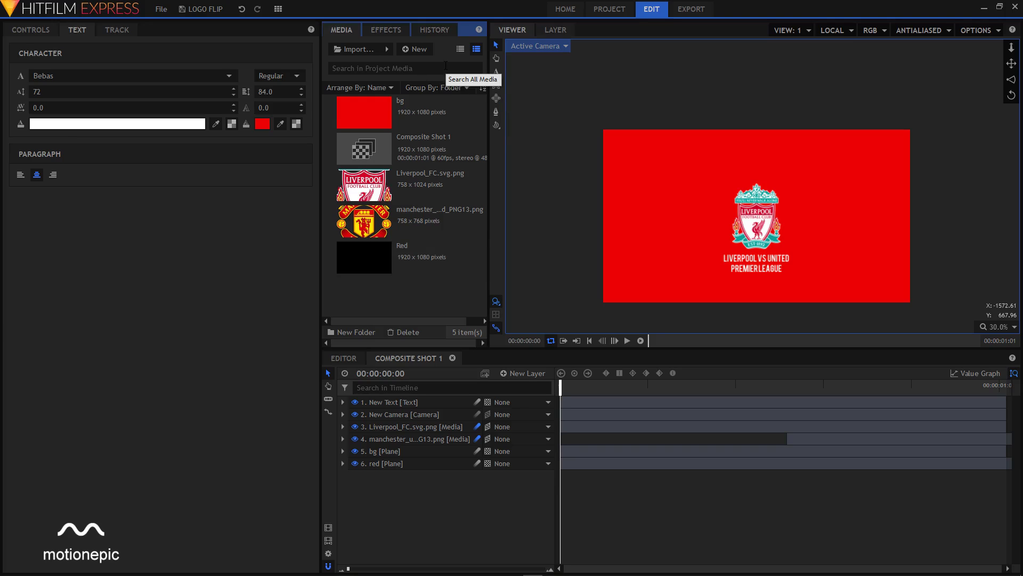
pyautogui.click(414, 49)
pyautogui.click(433, 63)
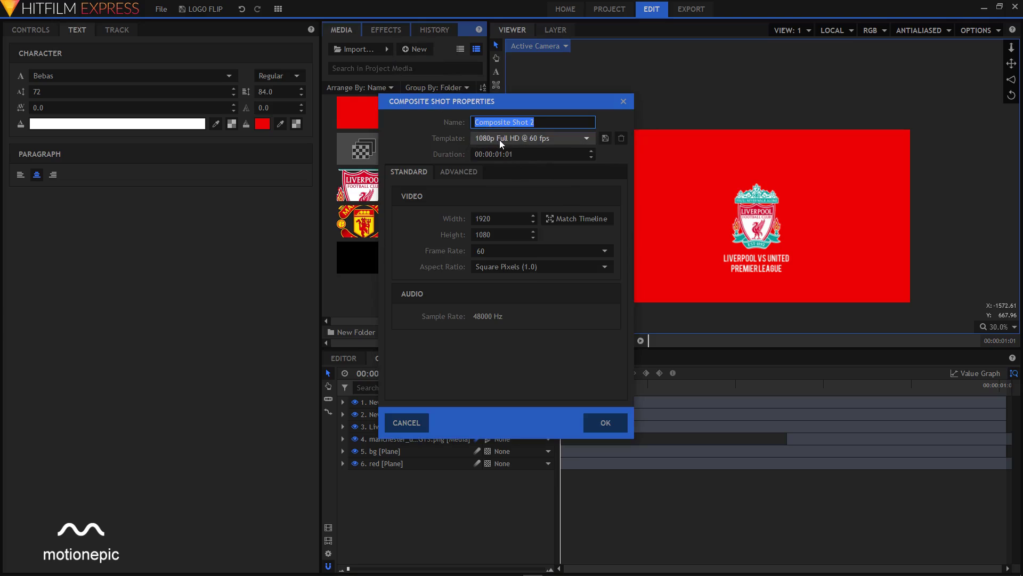
pyautogui.click(542, 140)
pyautogui.click(501, 154)
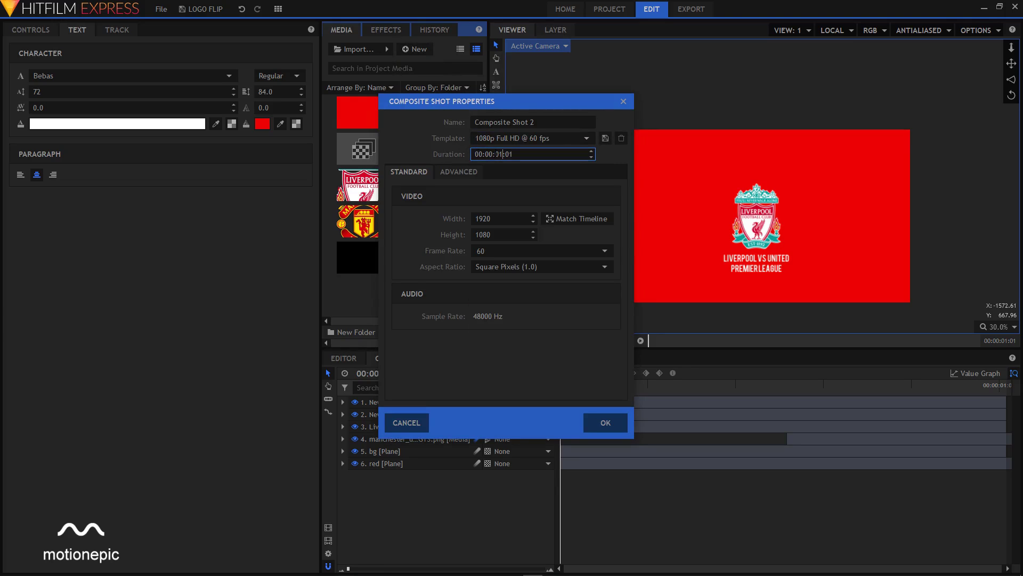
pyautogui.click(608, 423)
# Step: Add a plane layer coloured pure red and select its default name for replacing
pyautogui.click(539, 373)
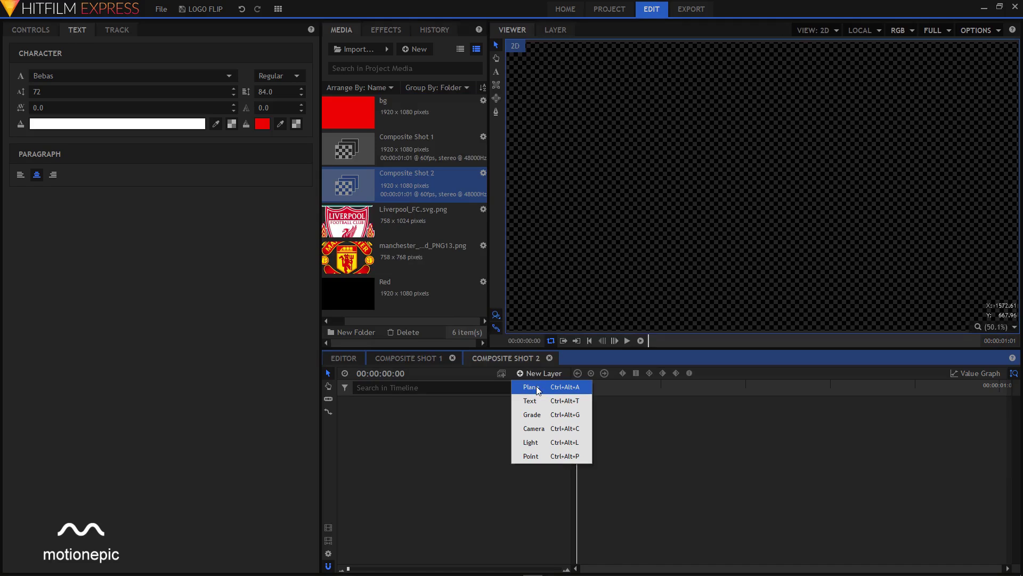
pyautogui.click(533, 387)
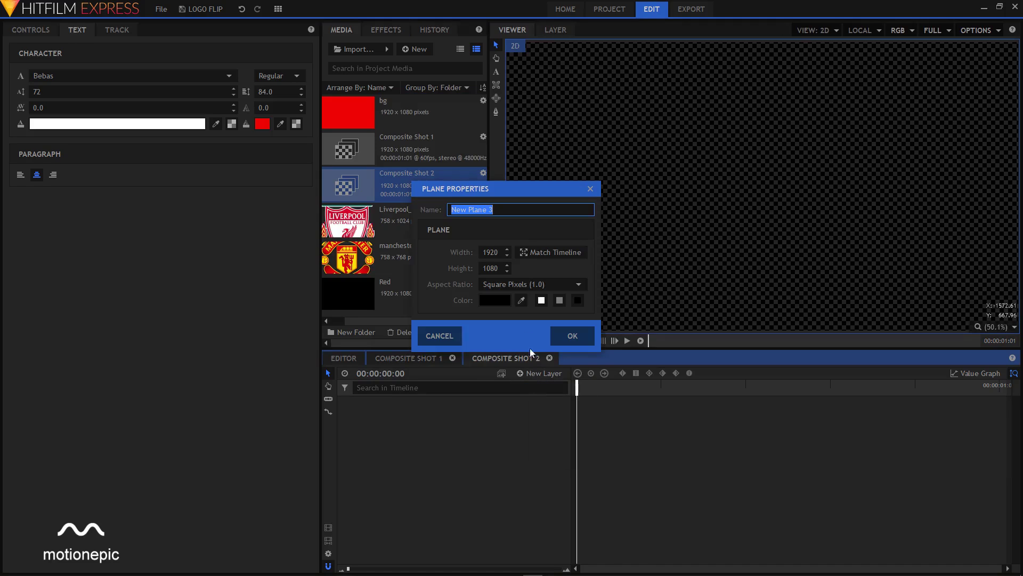
pyautogui.click(499, 301)
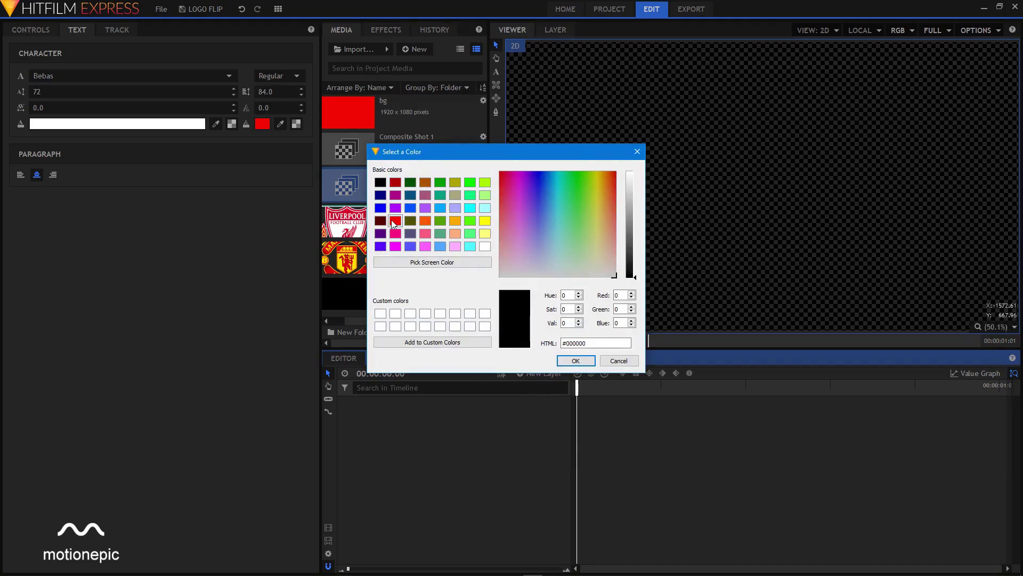
pyautogui.click(392, 221)
pyautogui.click(575, 360)
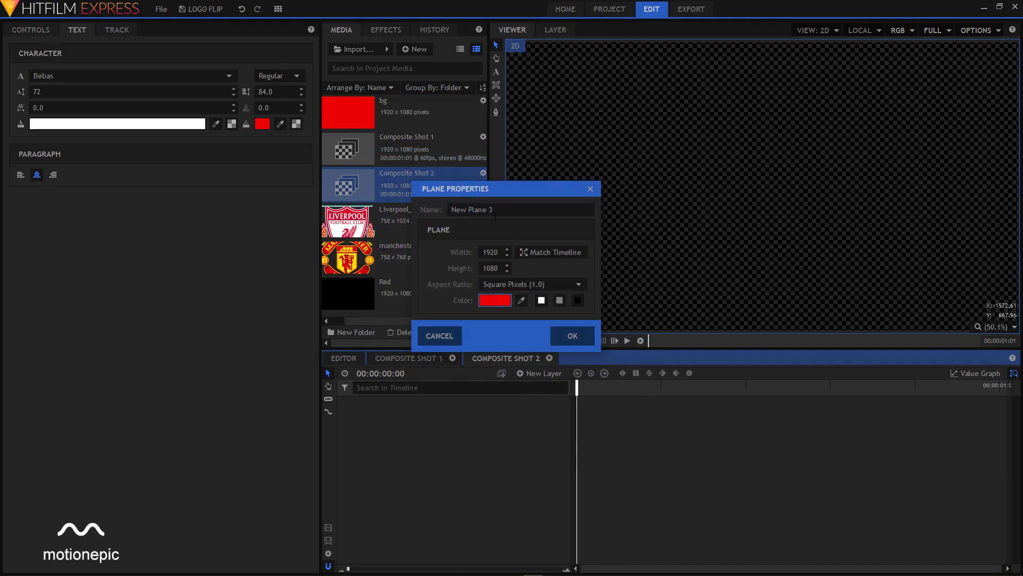
pyautogui.moveTo(483, 209); pyautogui.dragTo(422, 207)
# Step: Name the plane 'red' and create the layer
pyautogui.write('red')
pyautogui.click(566, 341)
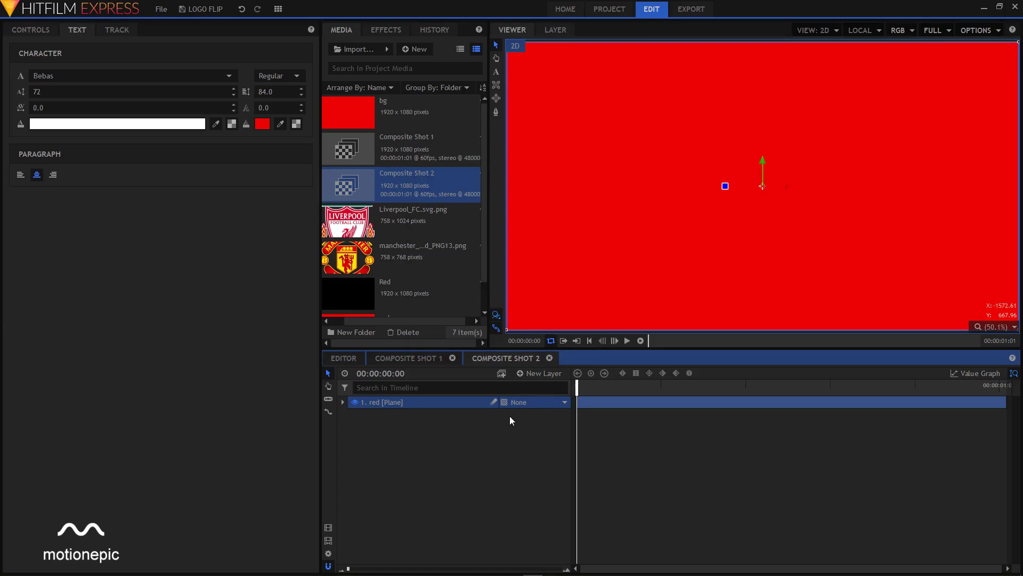
pyautogui.click(430, 411)
# Step: Place both the Liverpool and Manchester United crest images into the timeline above the red plane
pyautogui.click(414, 226)
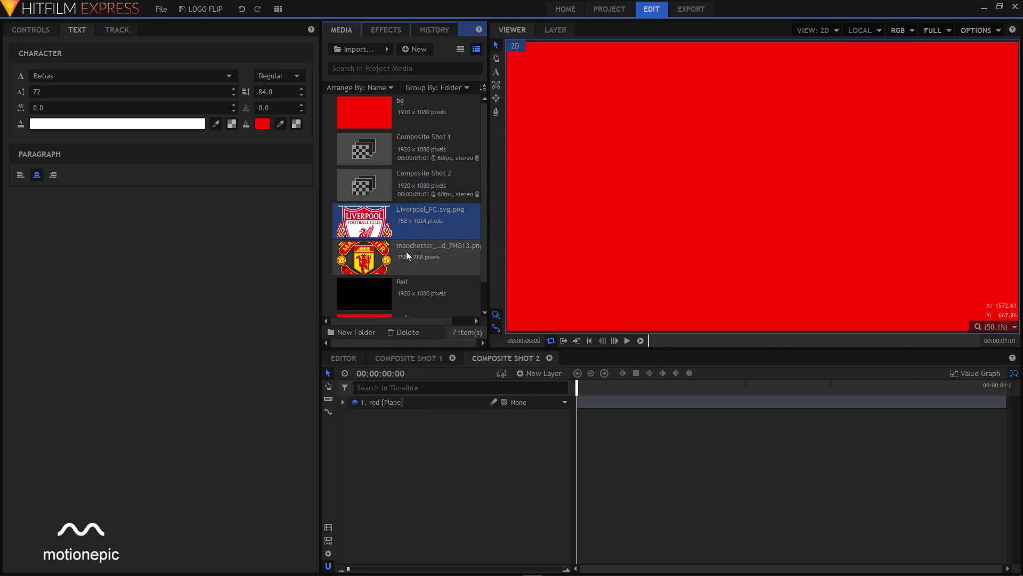
pyautogui.click(408, 260)
pyautogui.keyDown('ctrl'); pyautogui.click(411, 215); pyautogui.keyUp('ctrl')
pyautogui.moveTo(396, 212); pyautogui.dragTo(404, 404)
# Step: Rename the crest layers to 'Liverpool' and 'manchester_united', trimming the file extensions
pyautogui.rightClick(422, 404)
pyautogui.click(443, 368)
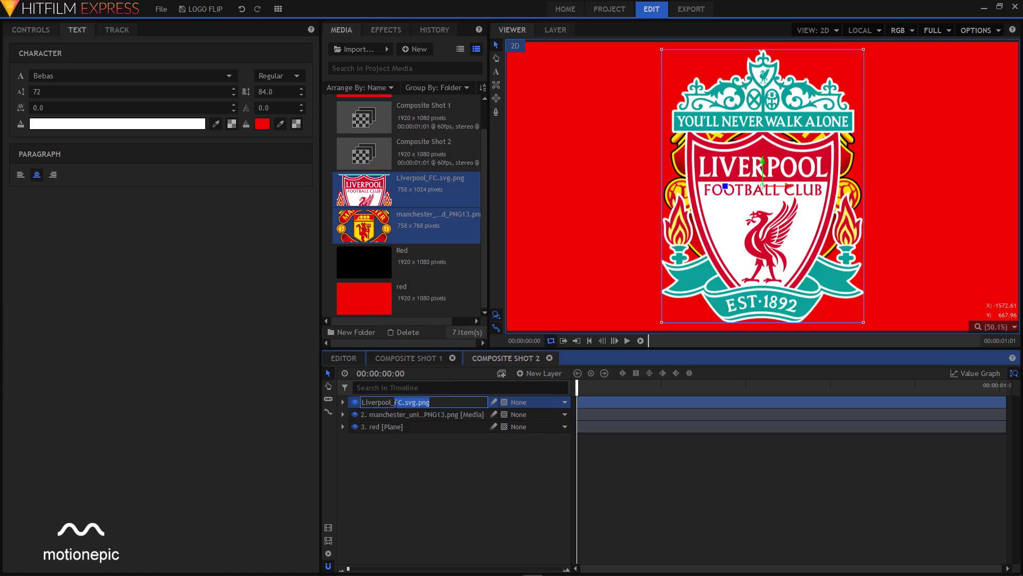
pyautogui.press('BackSpace')
pyautogui.press('Return')
pyautogui.rightClick(427, 415)
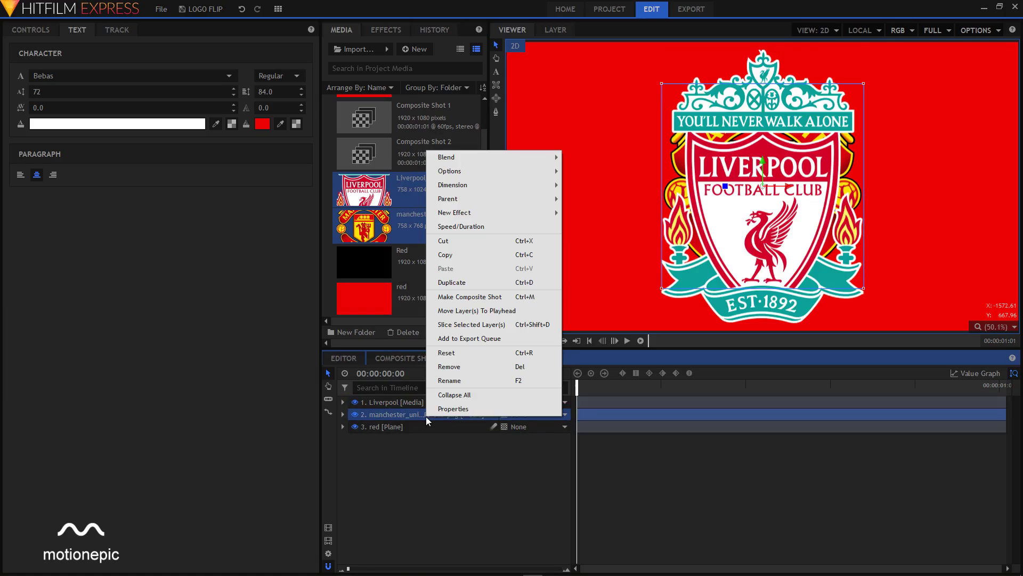
pyautogui.click(442, 371)
pyautogui.moveTo(462, 414); pyautogui.dragTo(423, 416)
pyautogui.press('BackSpace')
pyautogui.press('Return')
pyautogui.click(418, 403)
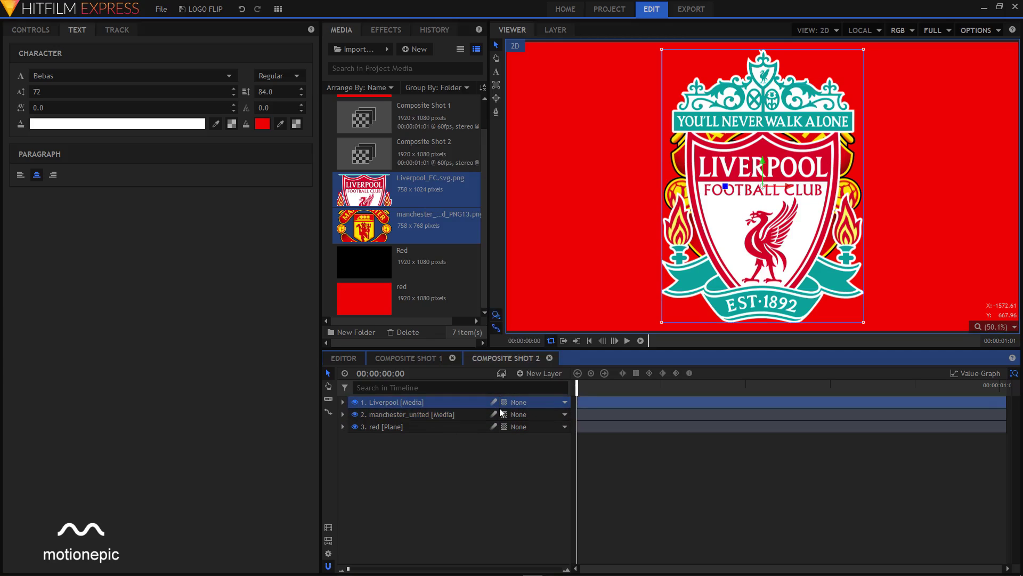
# Step: Set the Liverpool crest layer's scale to 40%
pyautogui.click(343, 402)
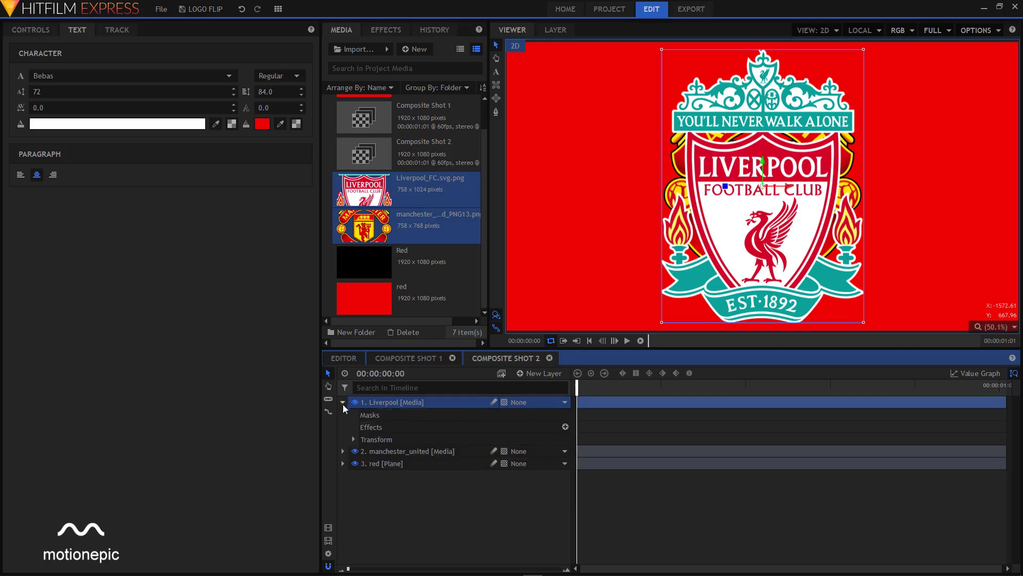
pyautogui.click(353, 439)
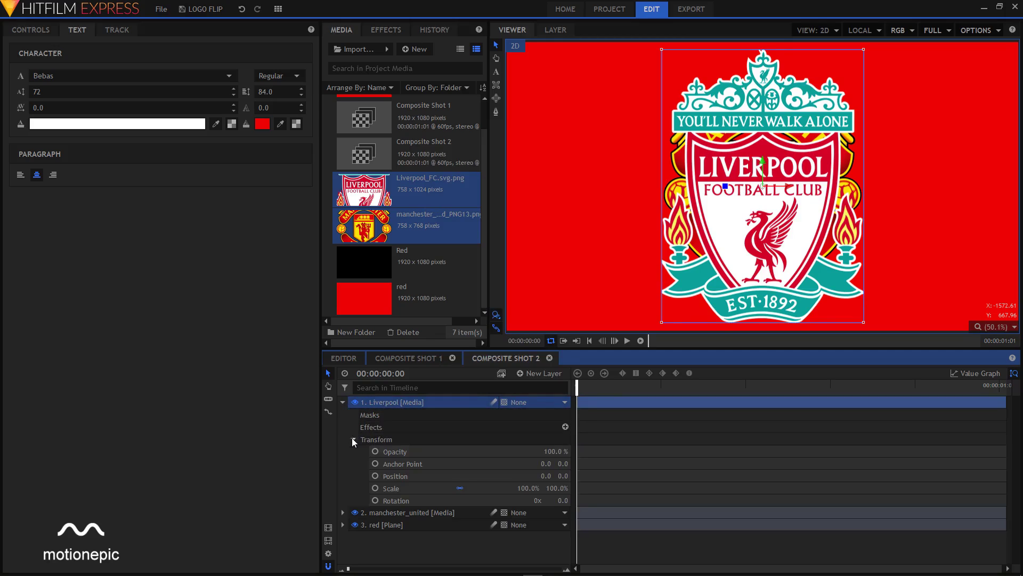
pyautogui.click(408, 488)
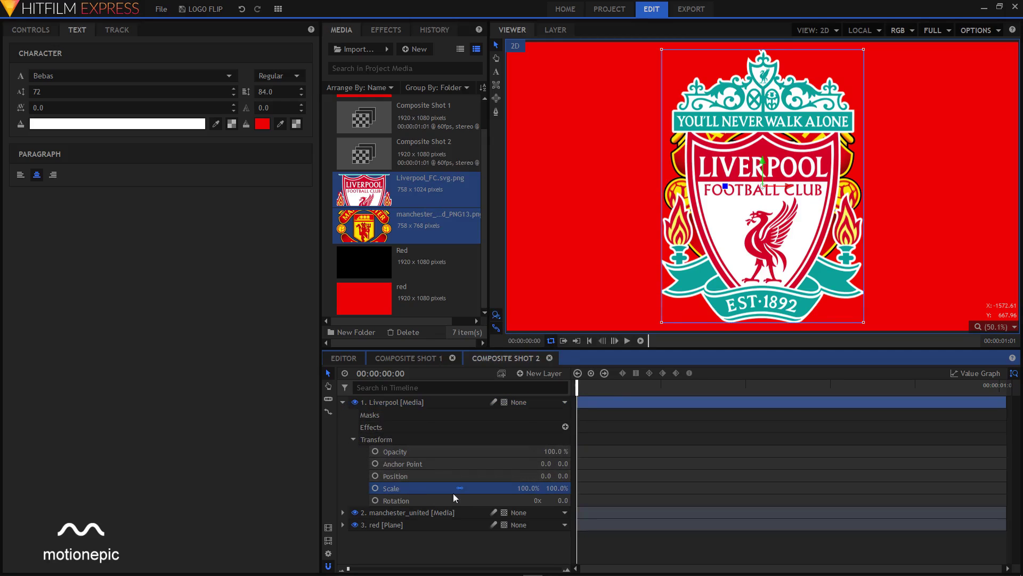
pyautogui.click(529, 488)
pyautogui.write('40')
pyautogui.press('Return')
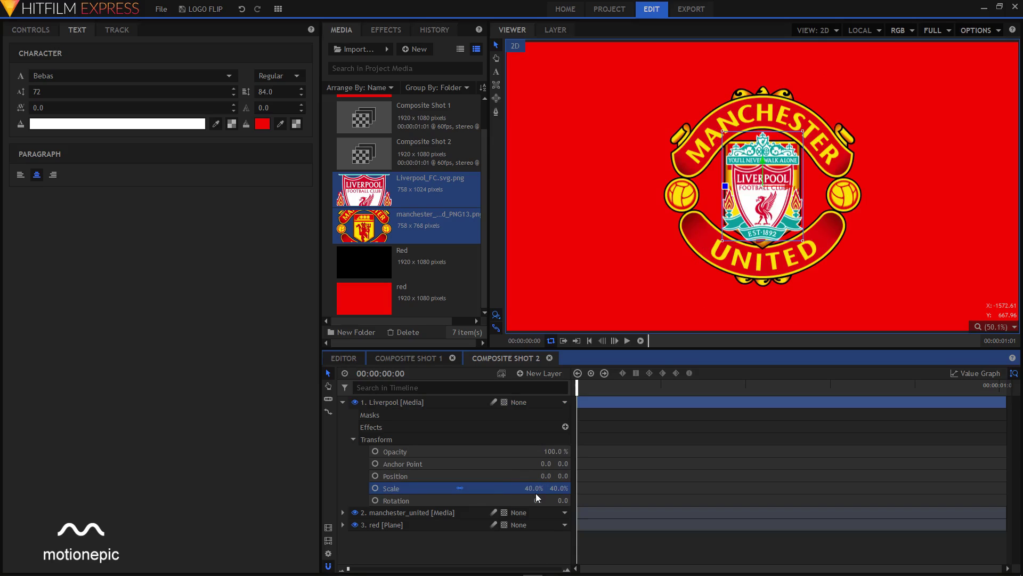
pyautogui.click(342, 402)
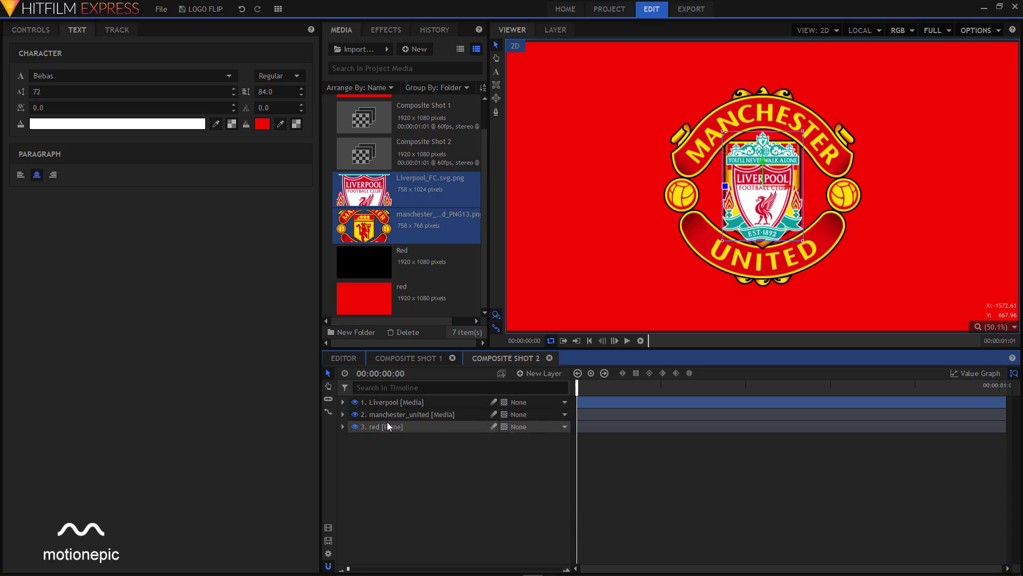
# Step: Set the manchester_united crest layer's scale to 50%
pyautogui.click(373, 414)
pyautogui.click(342, 414)
pyautogui.click(353, 451)
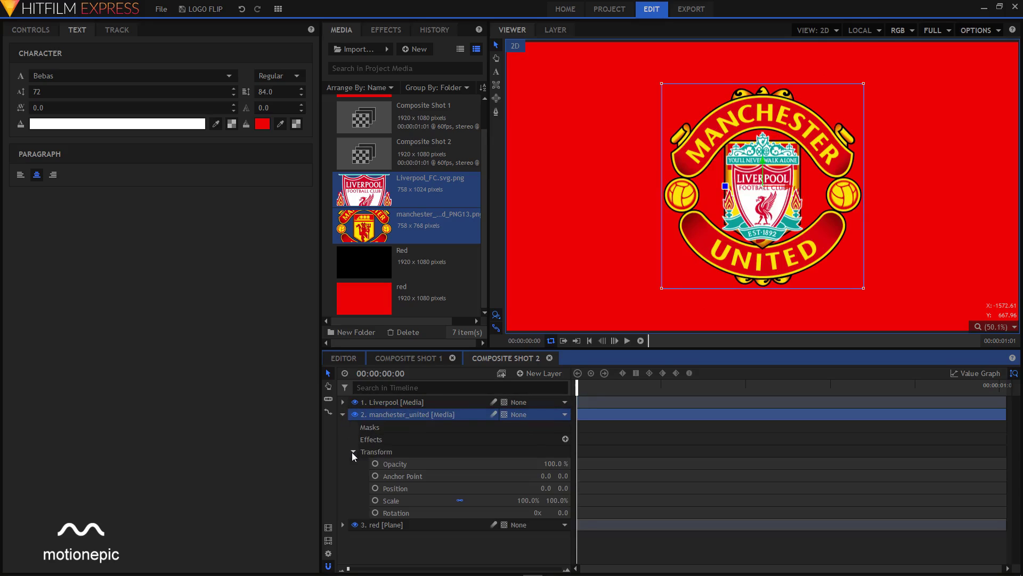
pyautogui.click(531, 500)
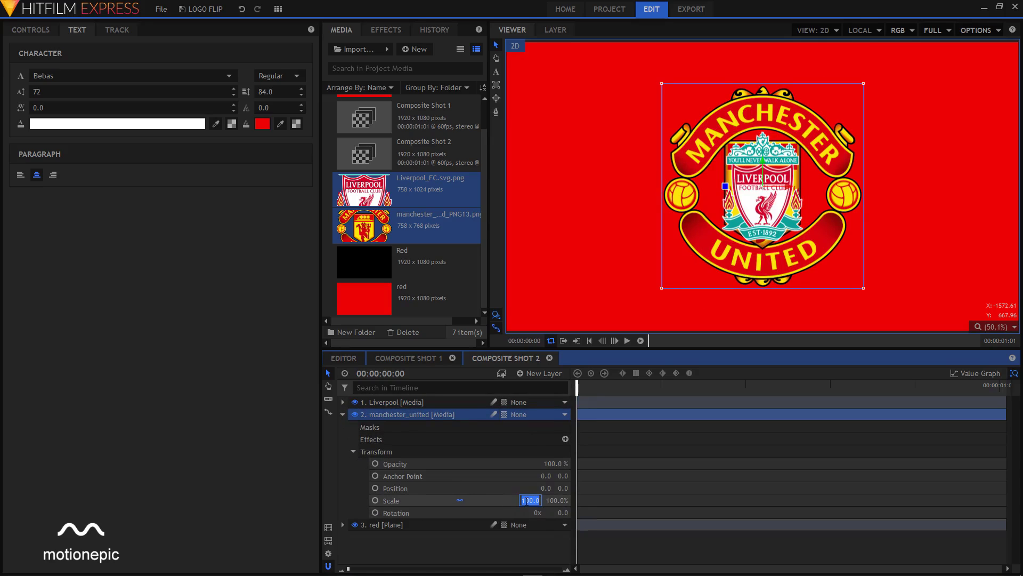
pyautogui.write('50')
pyautogui.press('Return')
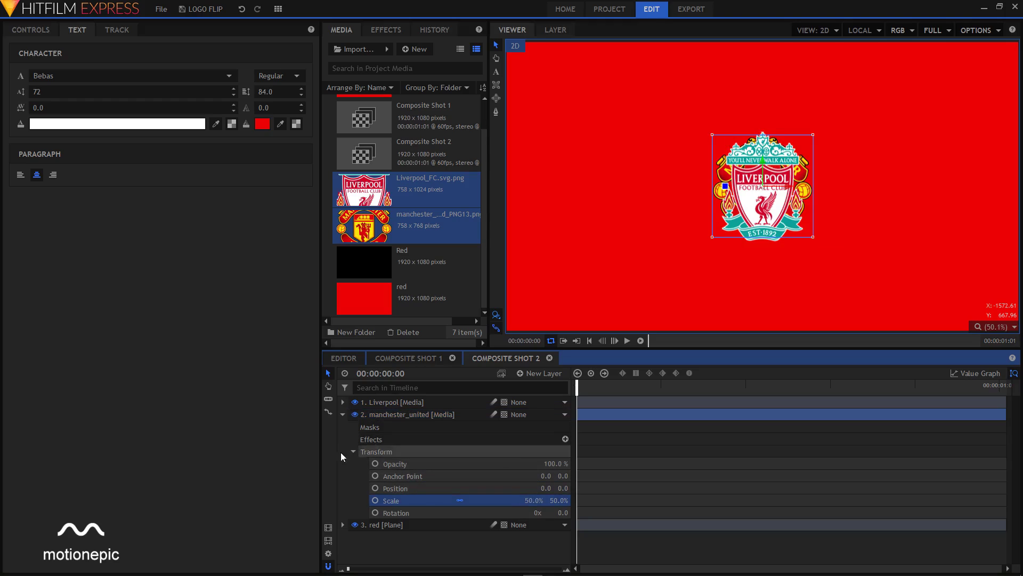
pyautogui.click(342, 414)
# Step: Add a camera layer to the composite shot
pyautogui.click(394, 457)
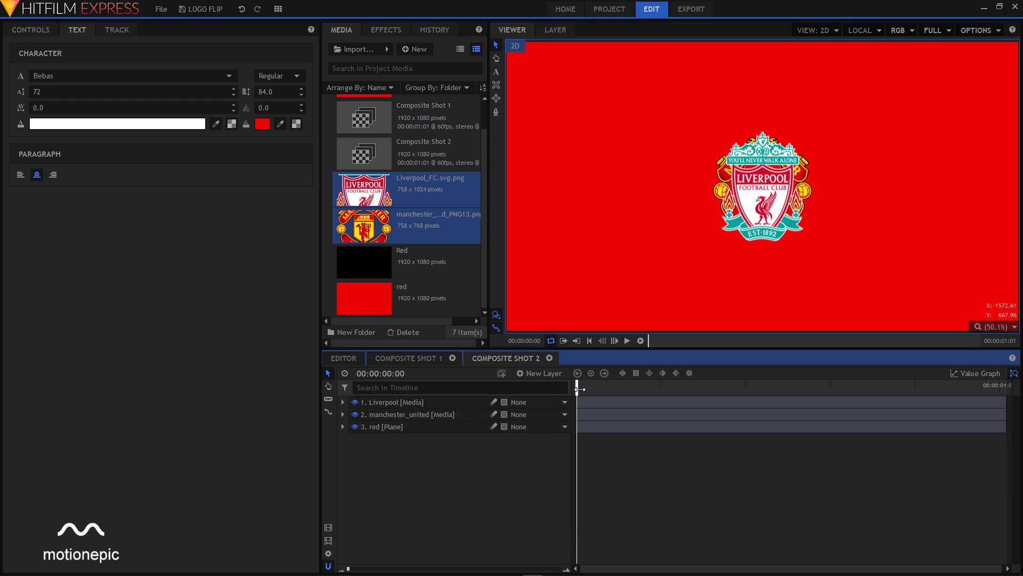
pyautogui.click(538, 374)
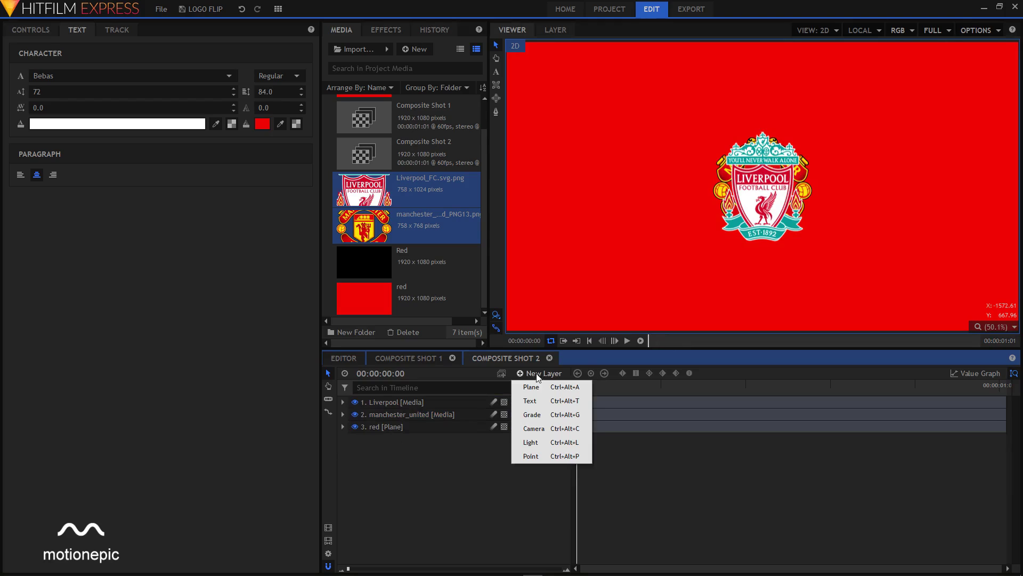
pyautogui.click(539, 429)
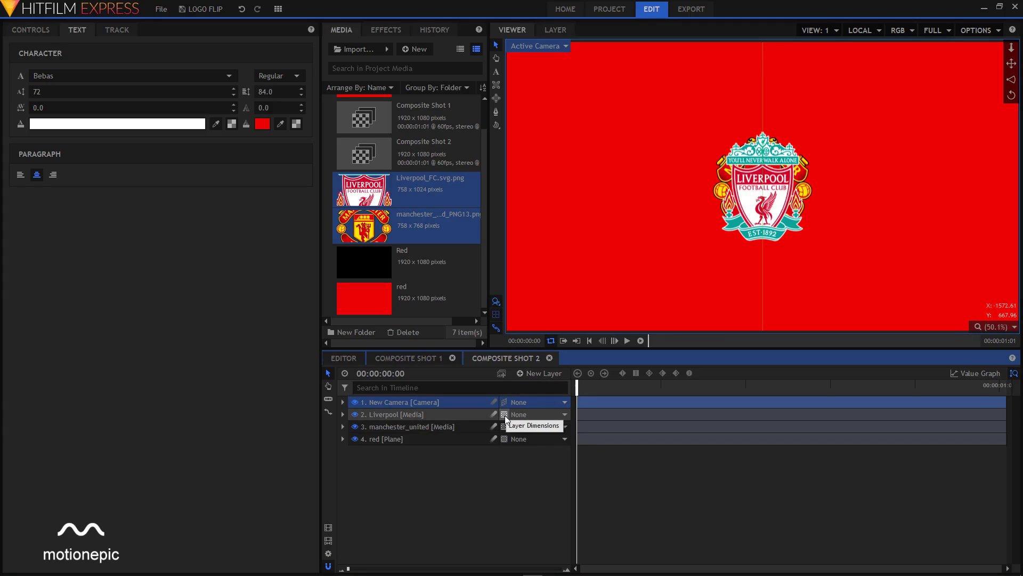
# Step: Switch both the Liverpool and manchester_united layers to 3D Plane and return the playhead to the start
pyautogui.click(504, 415)
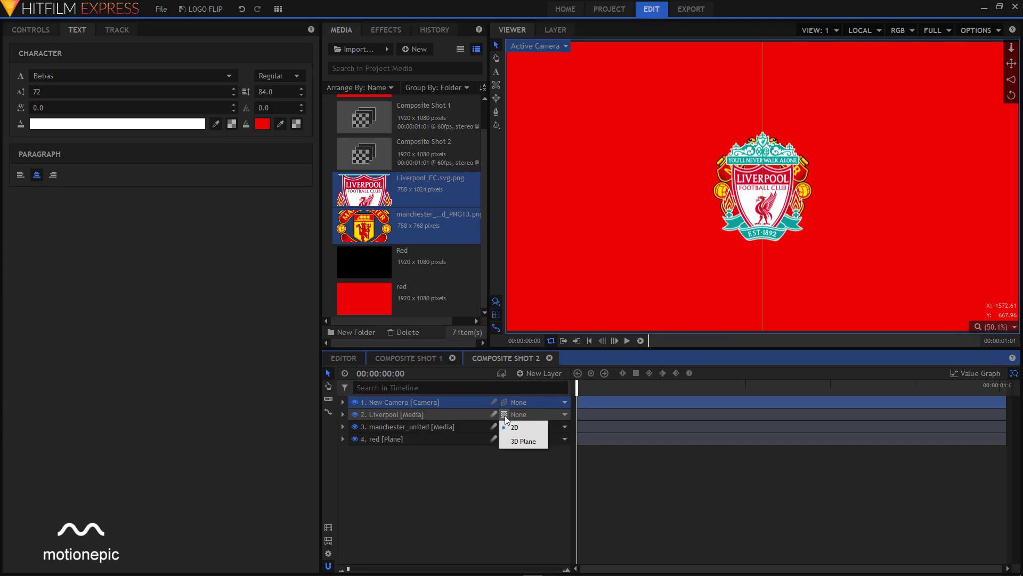
pyautogui.click(523, 443)
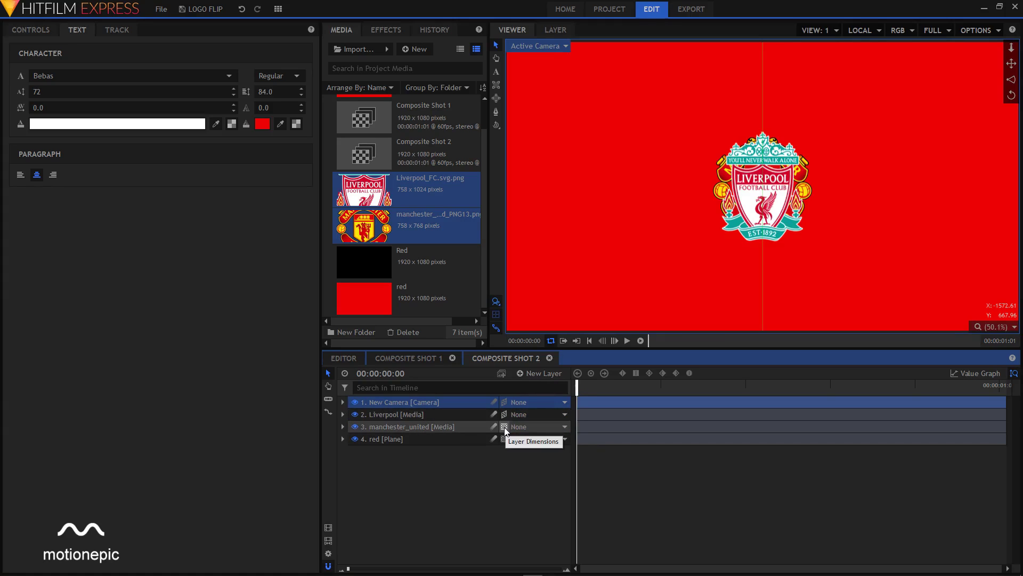
pyautogui.click(504, 426)
pyautogui.click(530, 449)
pyautogui.click(619, 386)
pyautogui.moveTo(634, 394); pyautogui.dragTo(370, 412)
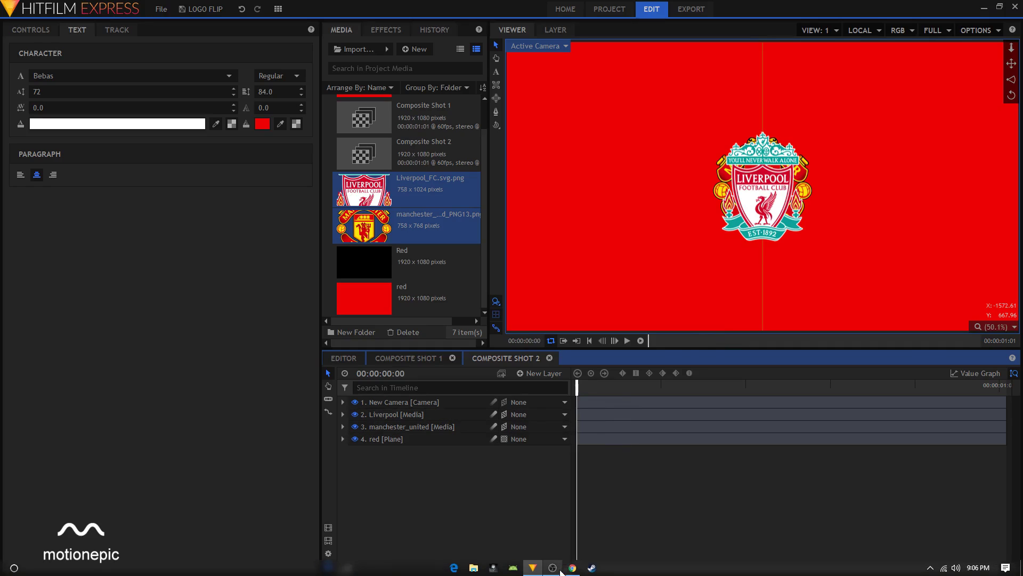
pyautogui.click(571, 572)
pyautogui.scroll(2, 239, 345)
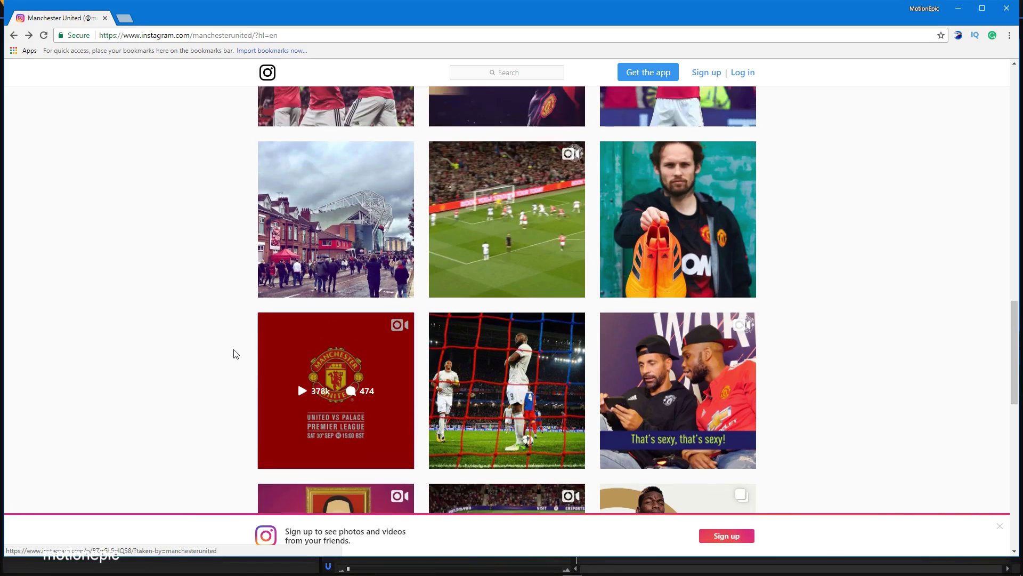
pyautogui.click(334, 373)
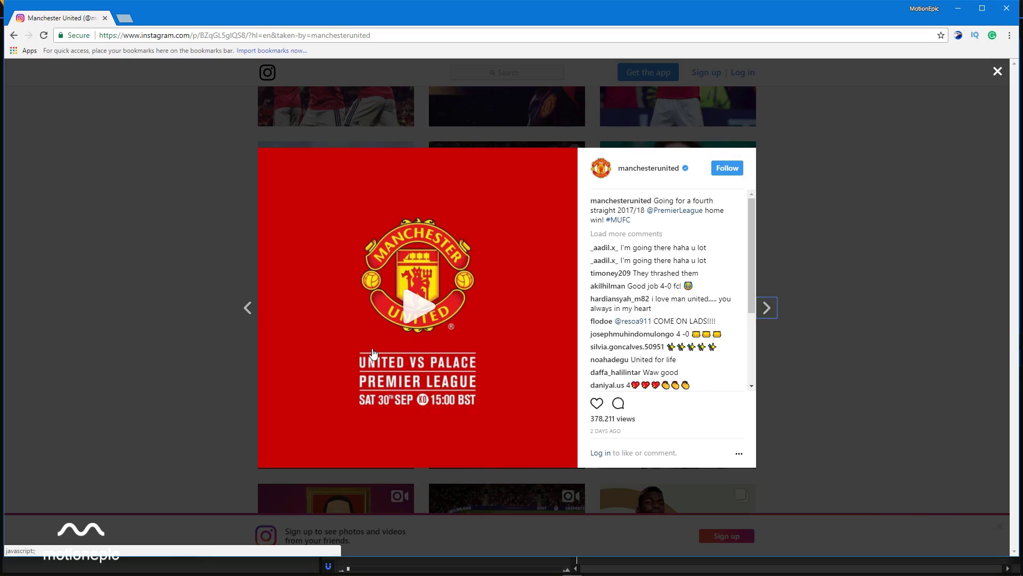
pyautogui.click(420, 314)
pyautogui.click(419, 314)
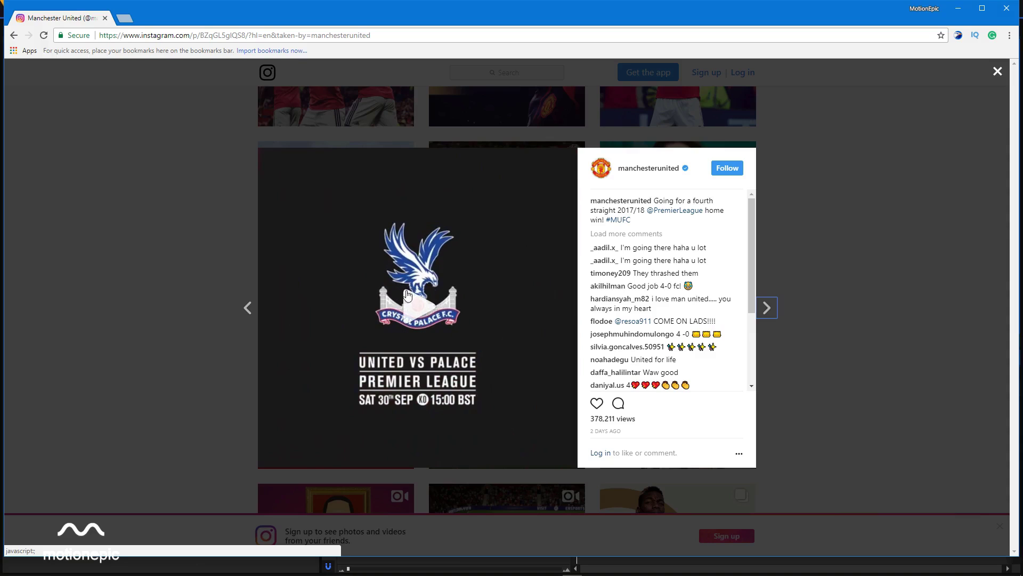
pyautogui.click(231, 351)
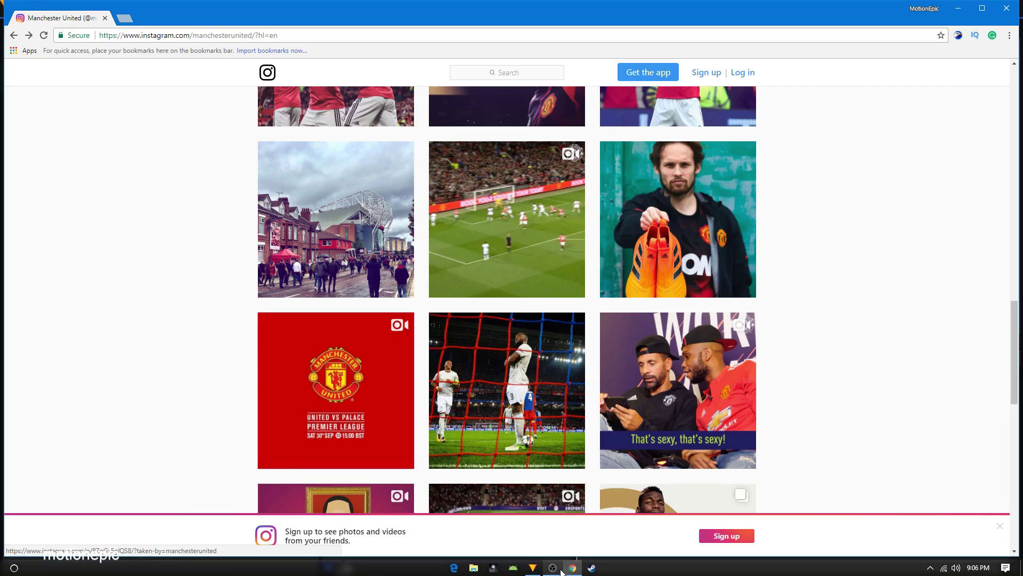
pyautogui.click(559, 570)
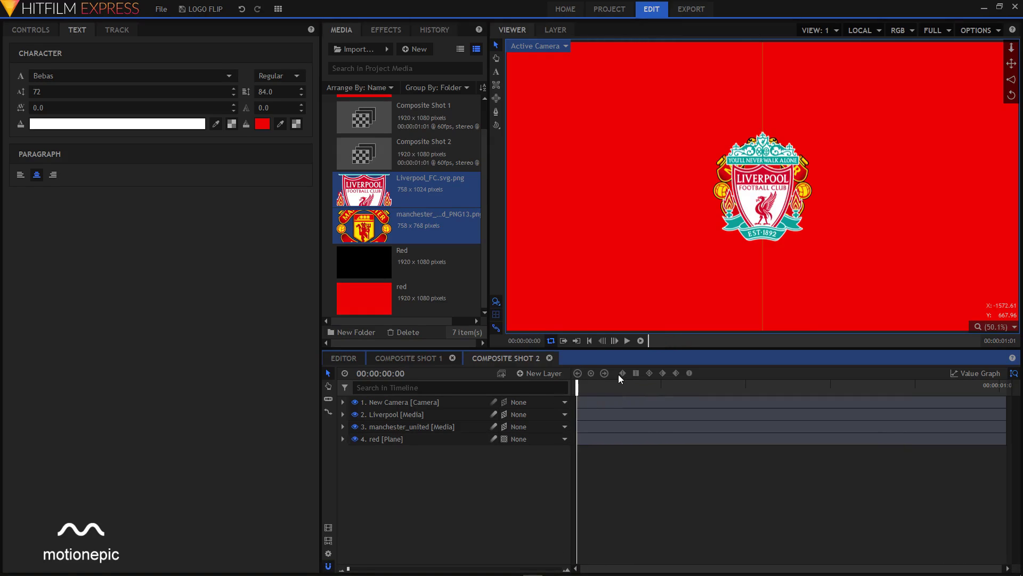
# Step: Set the Liverpool layer's Y rotation to -90 at about frame 30
pyautogui.click(385, 425)
pyautogui.click(395, 415)
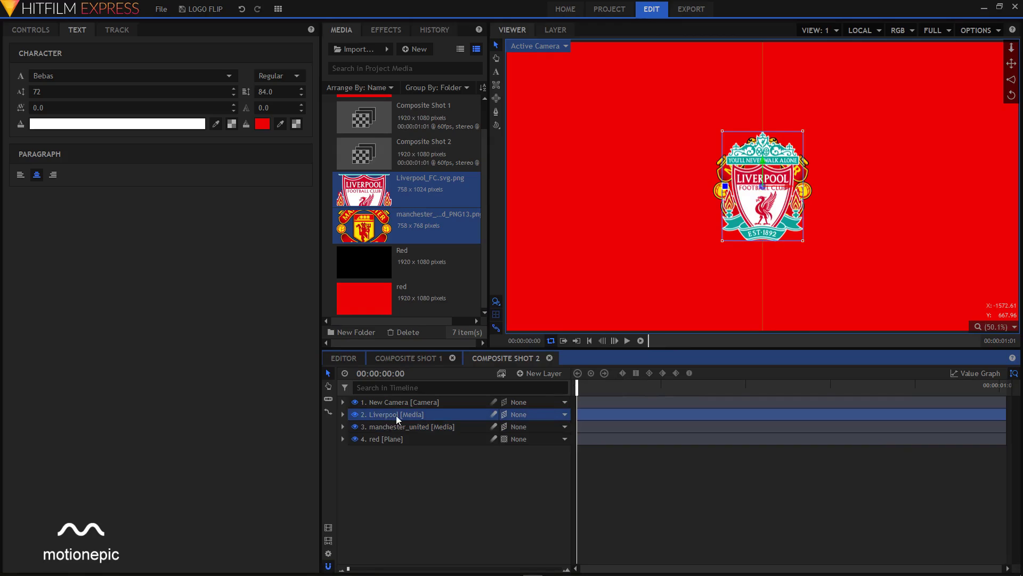
pyautogui.click(342, 414)
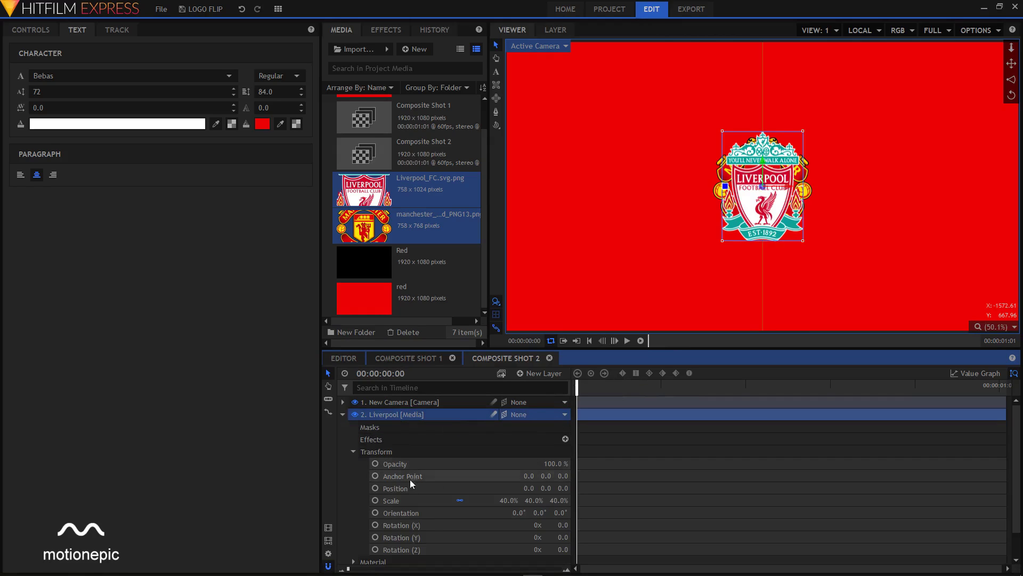
pyautogui.click(427, 538)
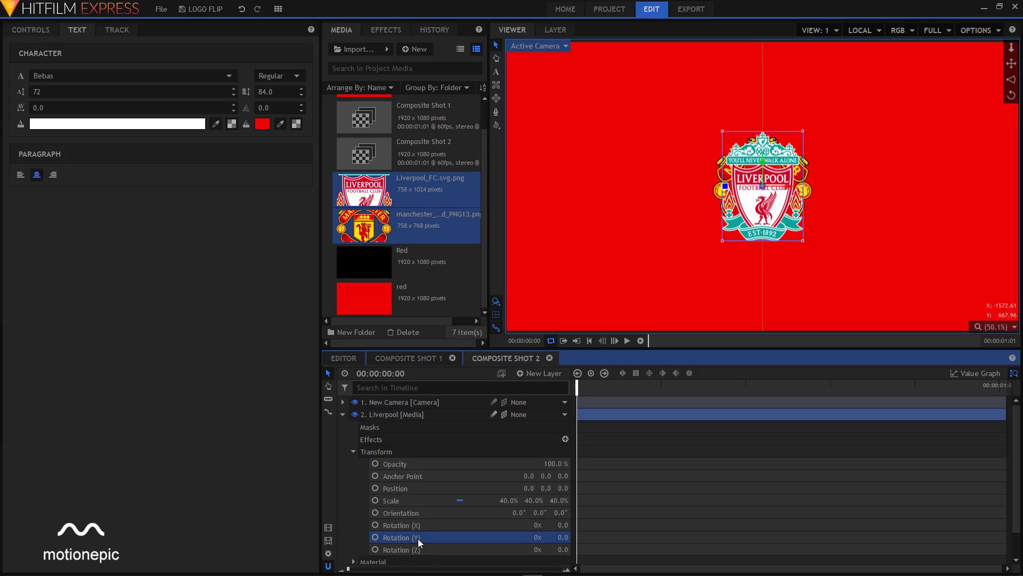
pyautogui.moveTo(576, 392); pyautogui.dragTo(791, 393)
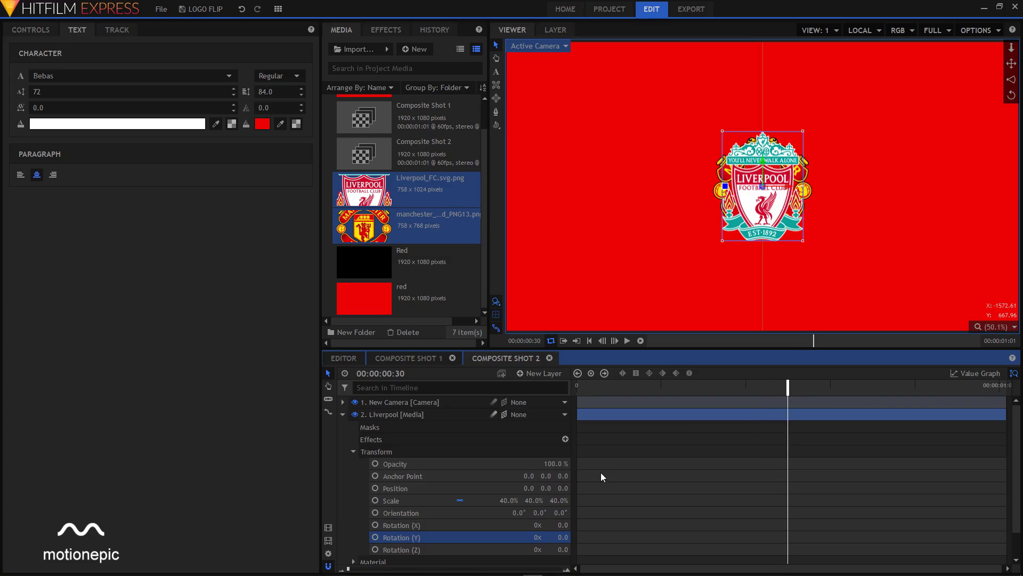
pyautogui.click(562, 537)
pyautogui.press('BackSpace')
pyautogui.write('-')
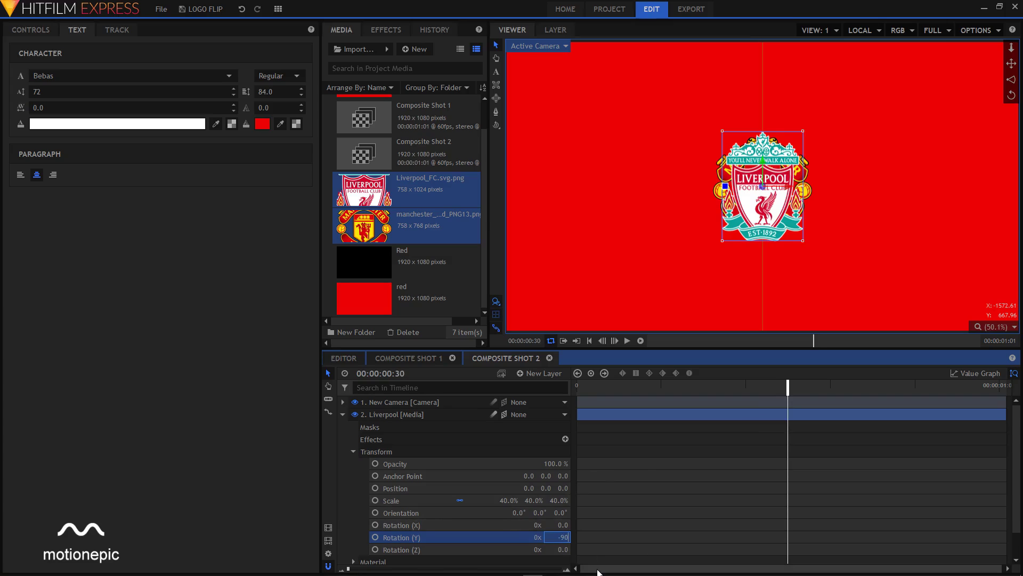
pyautogui.write('90')
pyautogui.press('Return')
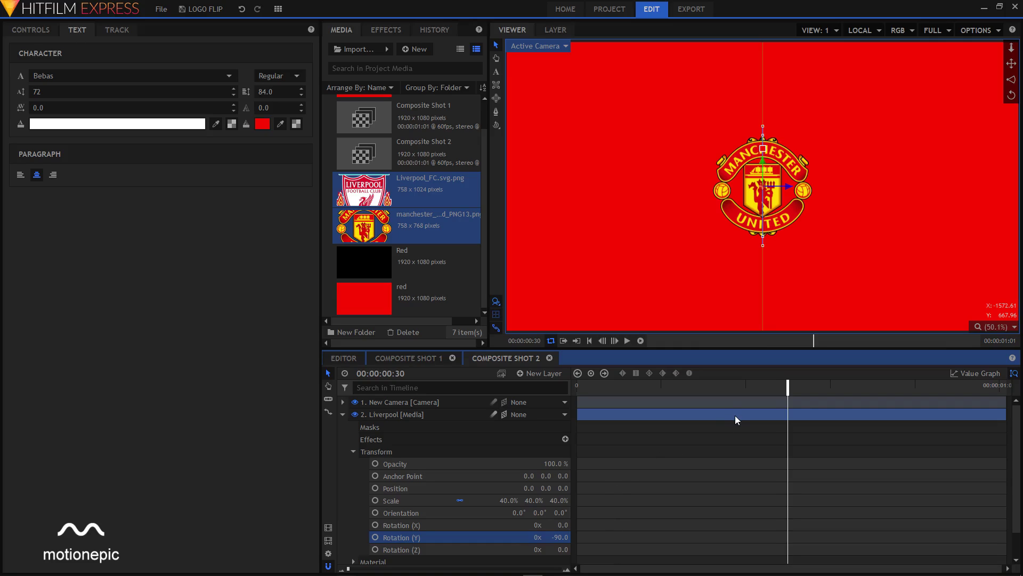
# Step: At frame 24, try a Y rotation of 0, then undo back to -90
pyautogui.moveTo(786, 391); pyautogui.dragTo(745, 393)
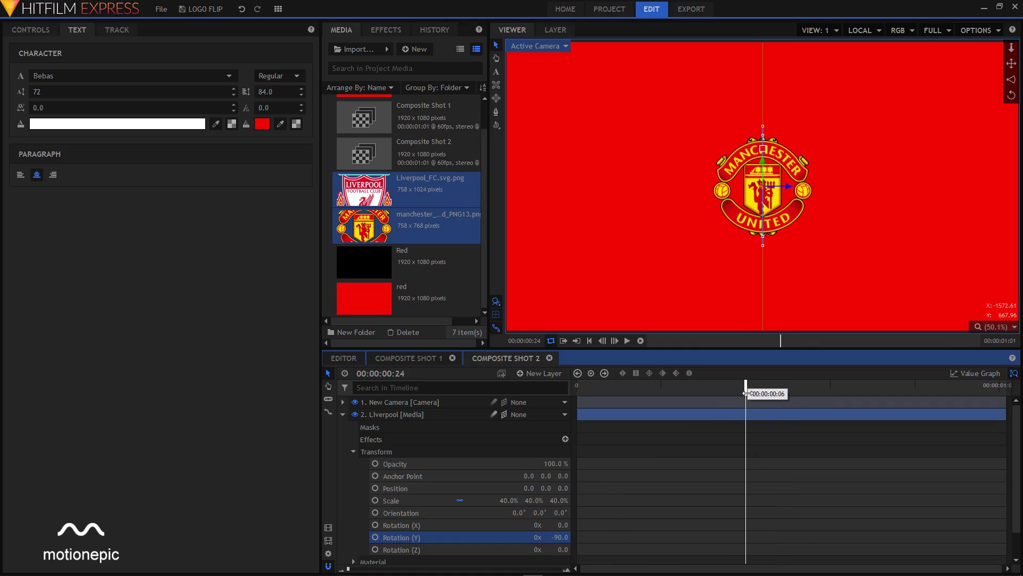
pyautogui.click(560, 536)
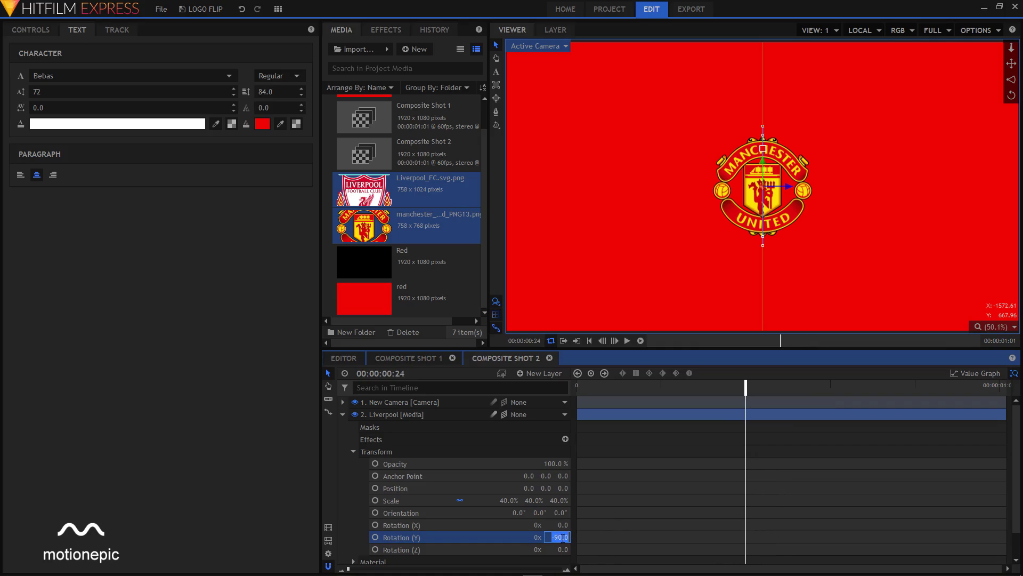
pyautogui.write('0')
pyautogui.press('Return')
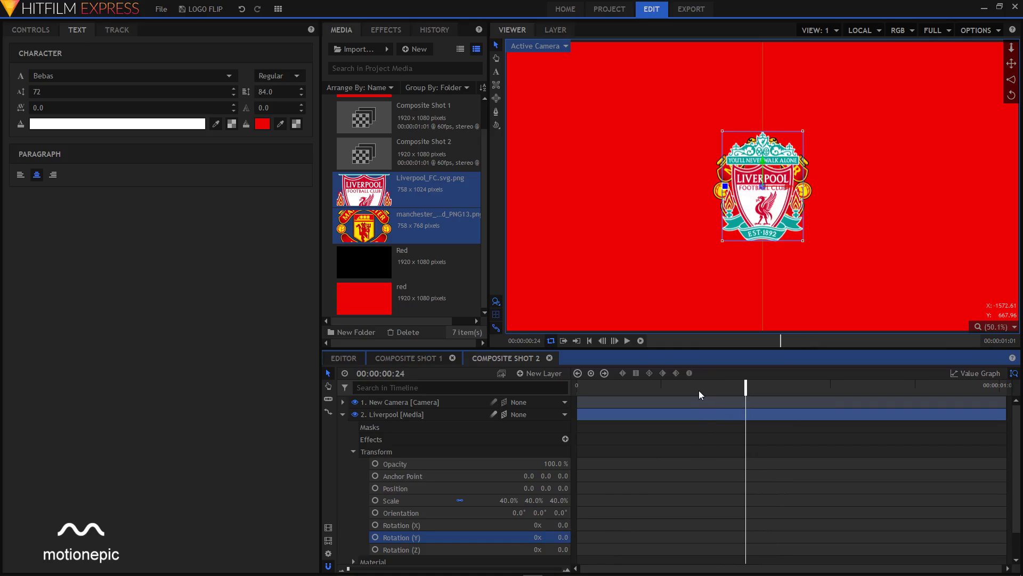
pyautogui.hotkey('ctrl', 'z')
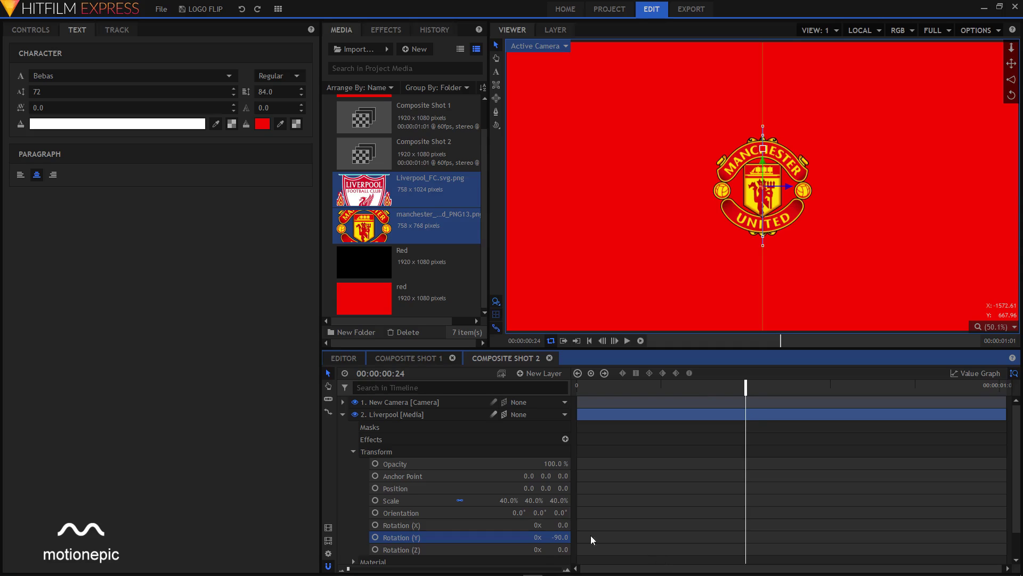
# Step: Keyframe the Liverpool Y rotation: move the -90° key to frame 30 and add 0° at frame 24
pyautogui.click(375, 538)
pyautogui.moveTo(747, 388); pyautogui.dragTo(787, 394)
pyautogui.moveTo(747, 539); pyautogui.dragTo(789, 539)
pyautogui.moveTo(790, 389); pyautogui.dragTo(746, 392)
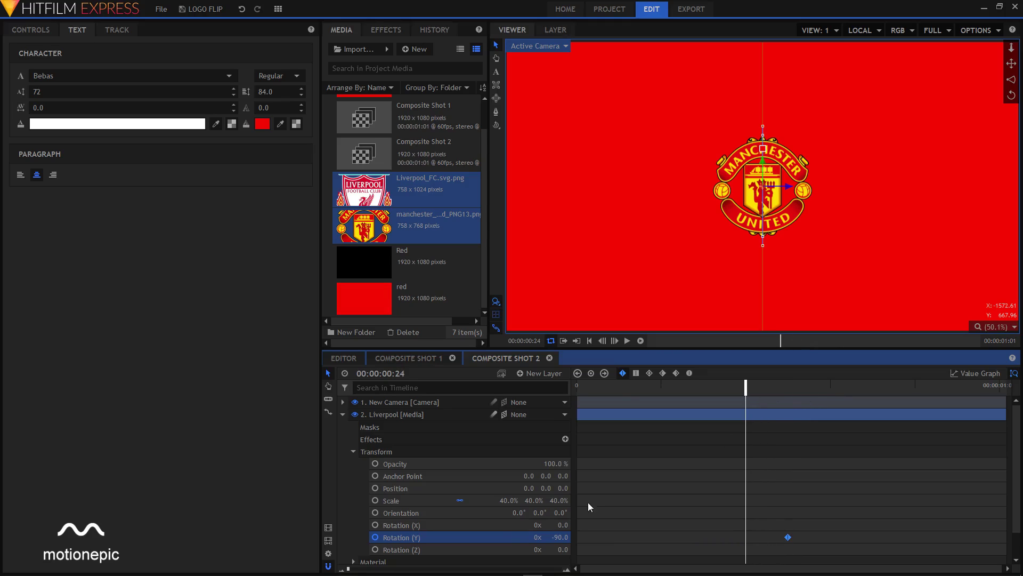
pyautogui.click(562, 536)
pyautogui.write('0')
pyautogui.press('Return')
pyautogui.click(682, 390)
pyautogui.moveTo(685, 390); pyautogui.dragTo(710, 417)
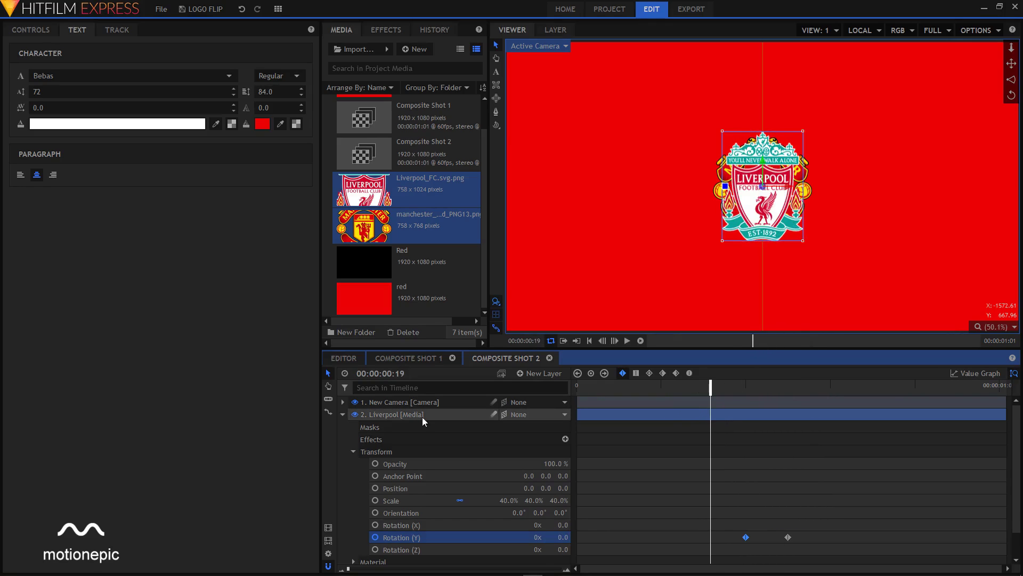
# Step: Make the manchester_united layer start at frame 30 and expand its properties
pyautogui.click(788, 538)
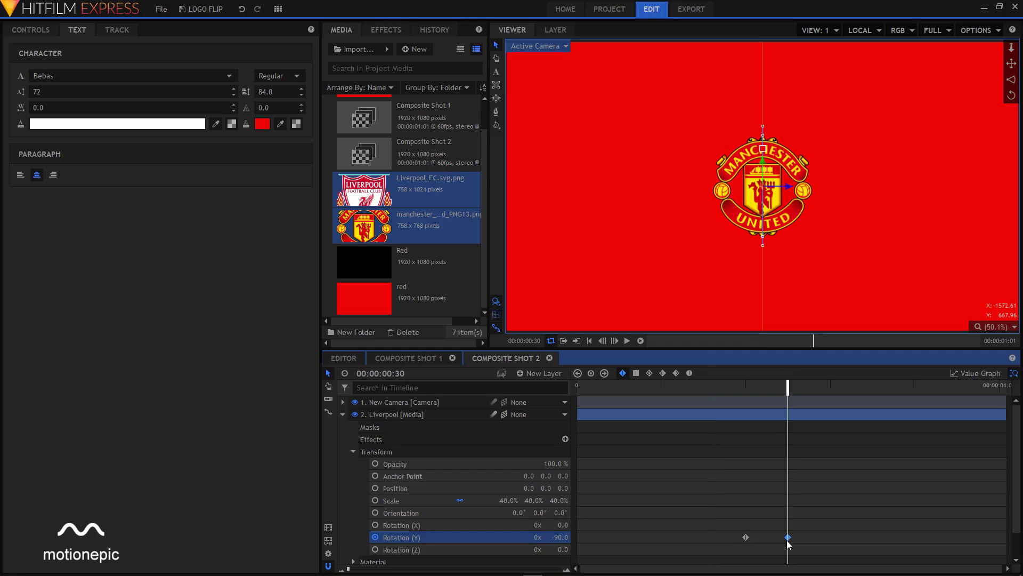
pyautogui.click(341, 414)
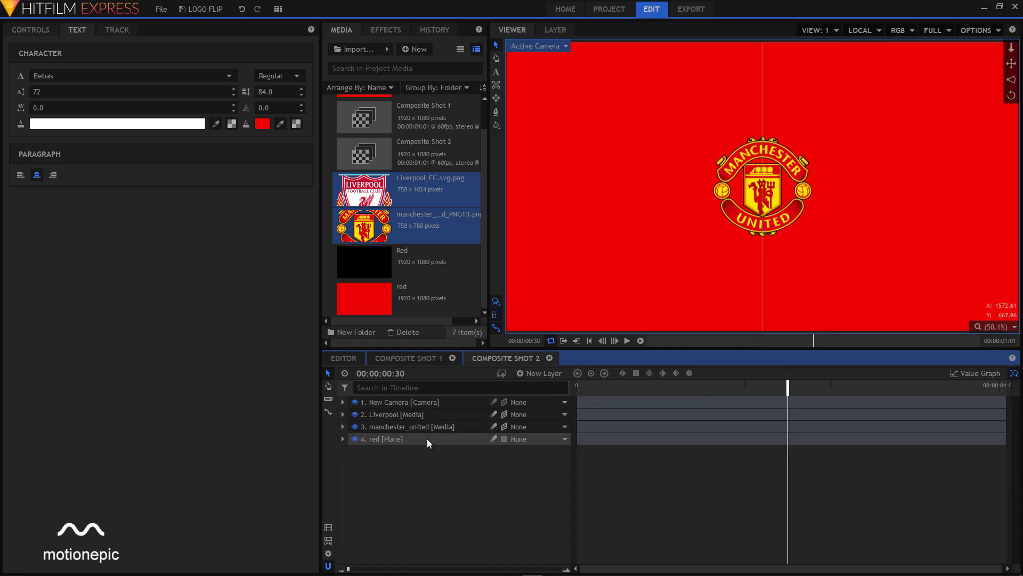
pyautogui.click(405, 429)
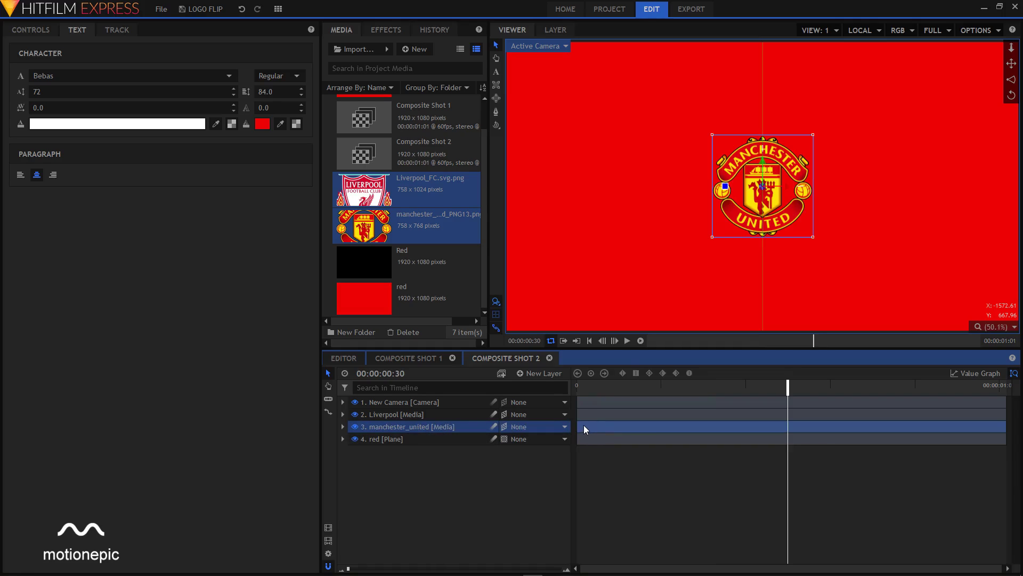
pyautogui.moveTo(584, 424); pyautogui.dragTo(793, 436)
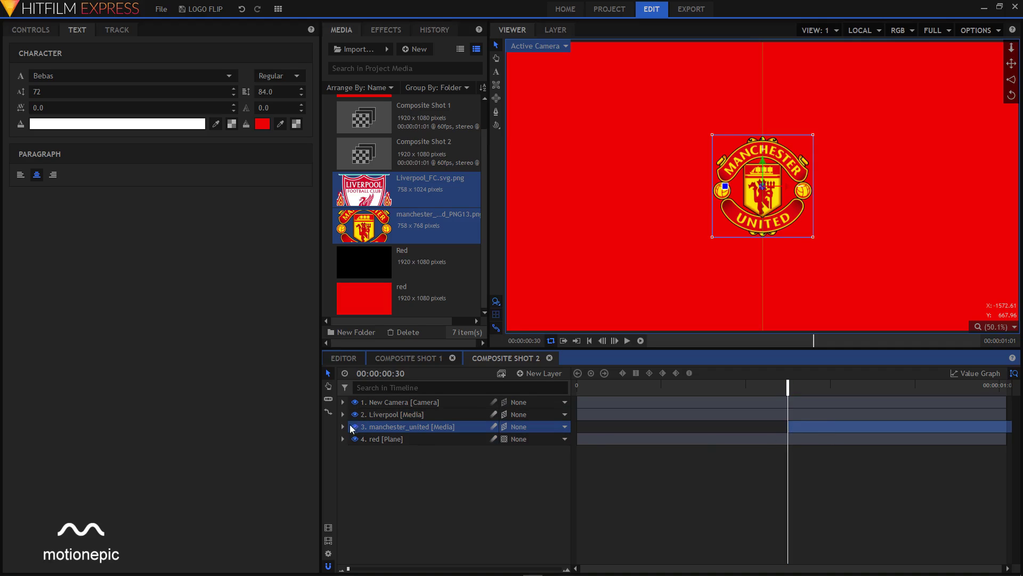
pyautogui.click(343, 427)
# Step: Keyframe the manchester_united Y rotation at 90° on frame 30
pyautogui.scroll(-2, 447, 479)
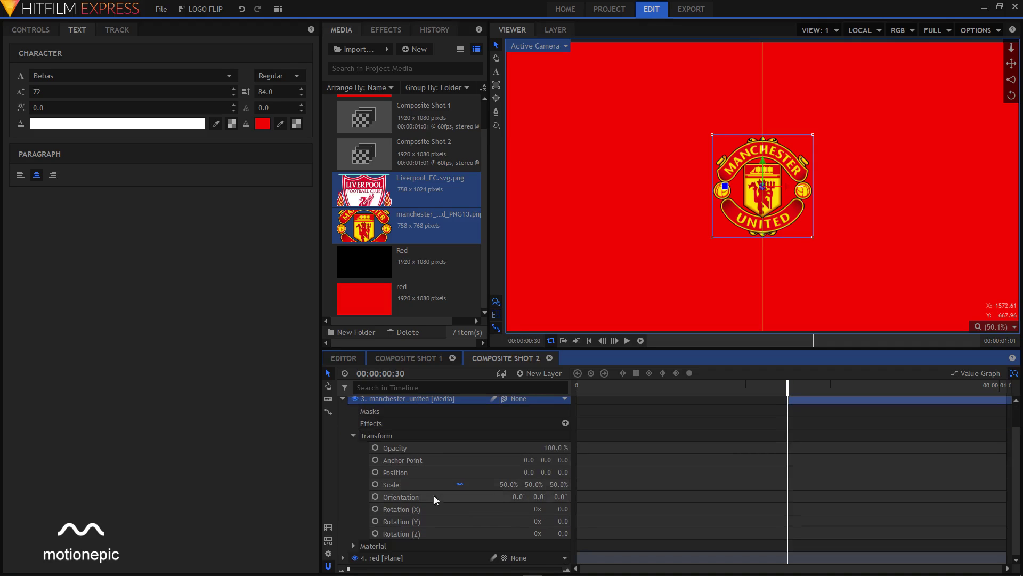
pyautogui.click(410, 522)
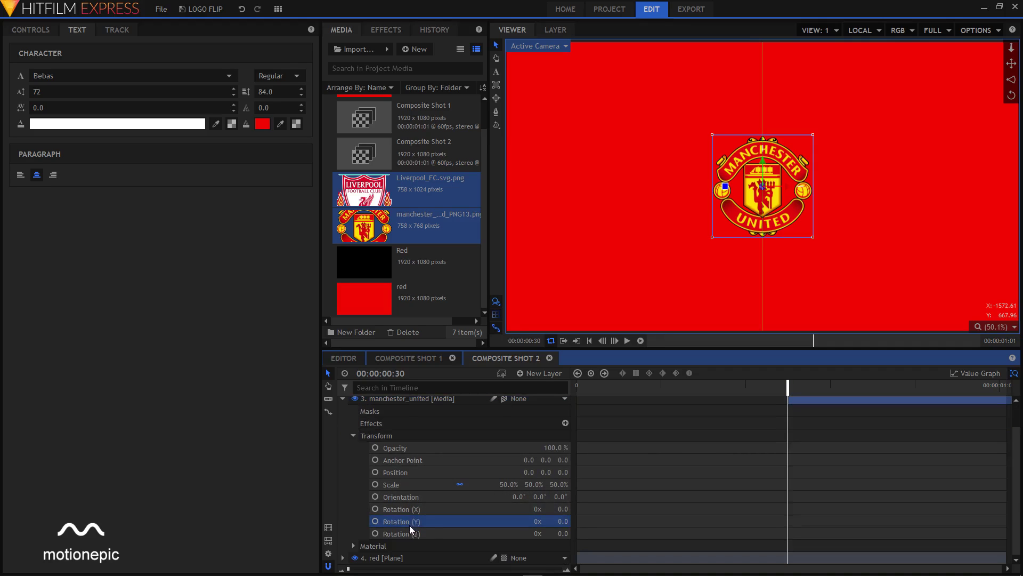
pyautogui.click(376, 521)
pyautogui.click(557, 520)
pyautogui.press('BackSpace')
pyautogui.write('90')
pyautogui.press('Return')
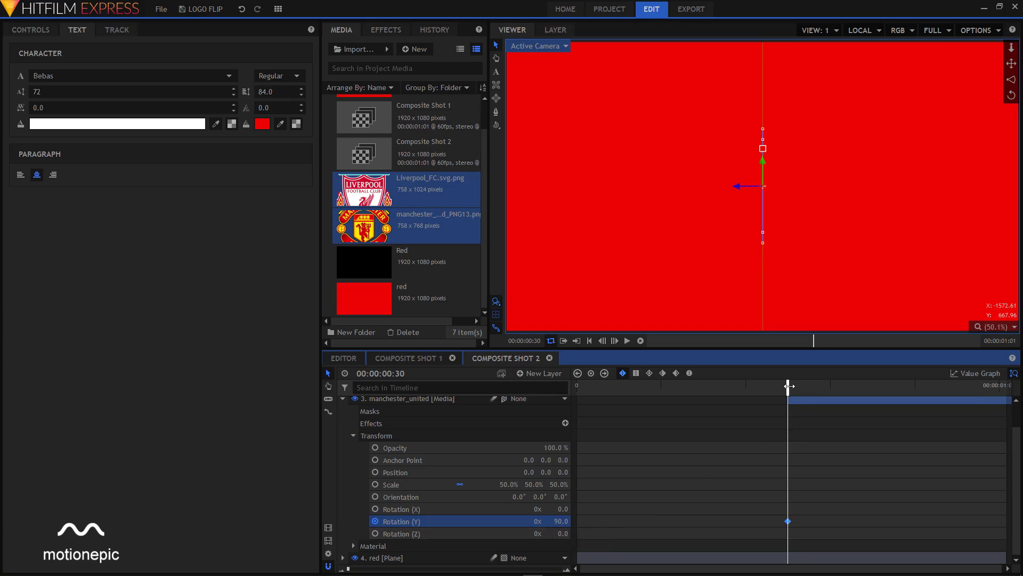
# Step: Set the manchester_united Y rotation to 0° at frame 36
pyautogui.moveTo(787, 388); pyautogui.dragTo(831, 387)
pyautogui.click(568, 520)
pyautogui.press('BackSpace')
pyautogui.write('0')
pyautogui.press('Return')
# Step: Play back the crest flip from the start to check it
pyautogui.click(342, 399)
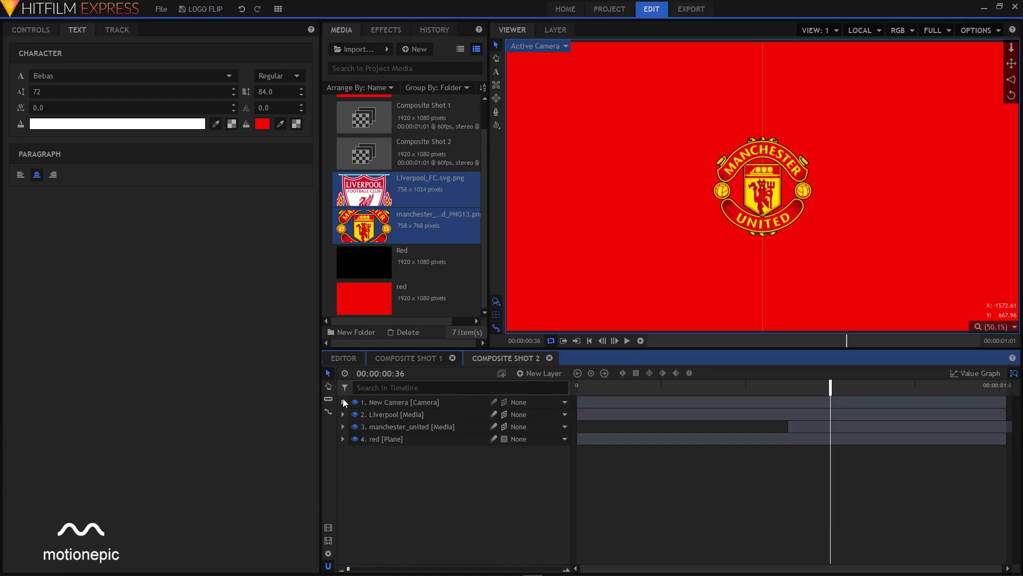
pyautogui.moveTo(590, 396)
pyautogui.mouseDown()
pyautogui.moveTo(573, 388)
pyautogui.moveTo(788, 393)
pyautogui.moveTo(872, 407)
pyautogui.moveTo(580, 392)
pyautogui.mouseUp()
pyautogui.click(627, 340)
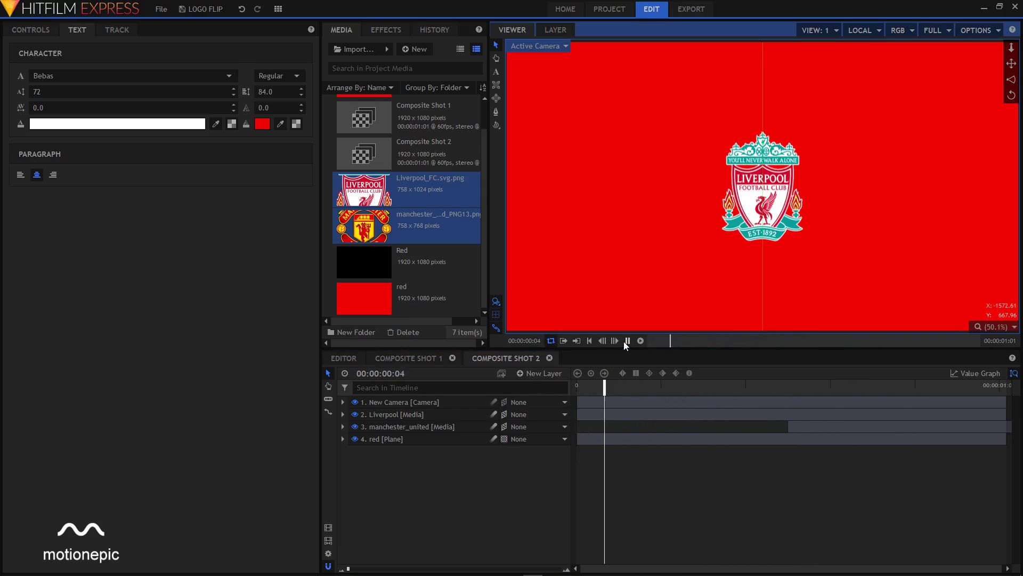
pyautogui.click(627, 341)
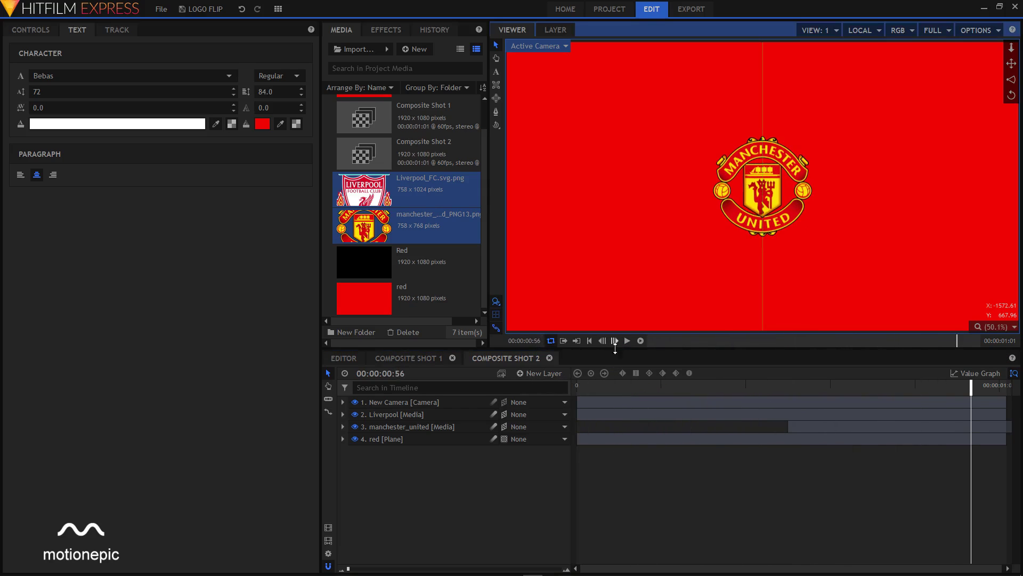
# Step: Enable motion blur on the Liverpool and manchester_united layers and replay the flip
pyautogui.click(493, 414)
pyautogui.click(494, 426)
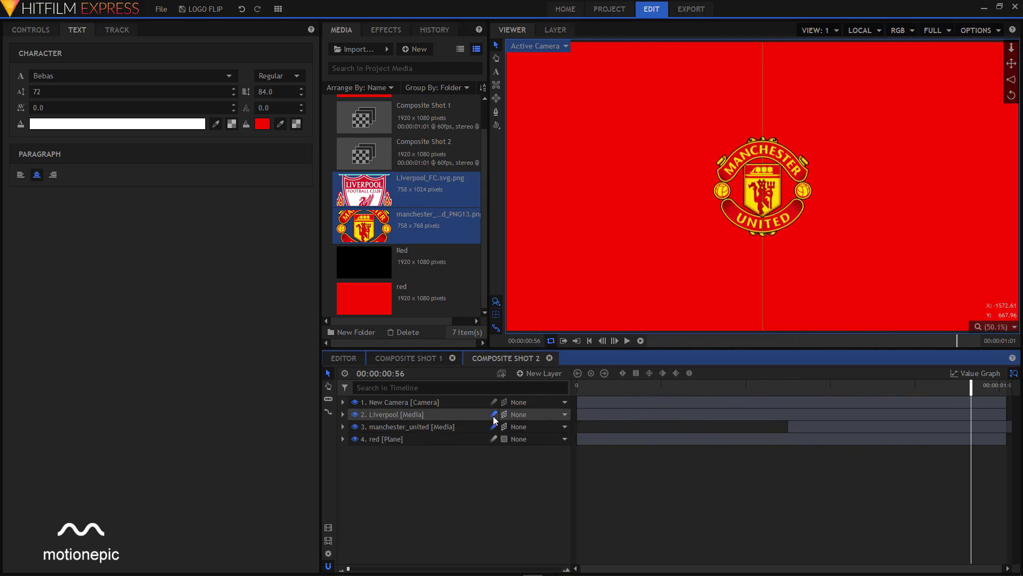
pyautogui.click(590, 340)
pyautogui.click(627, 341)
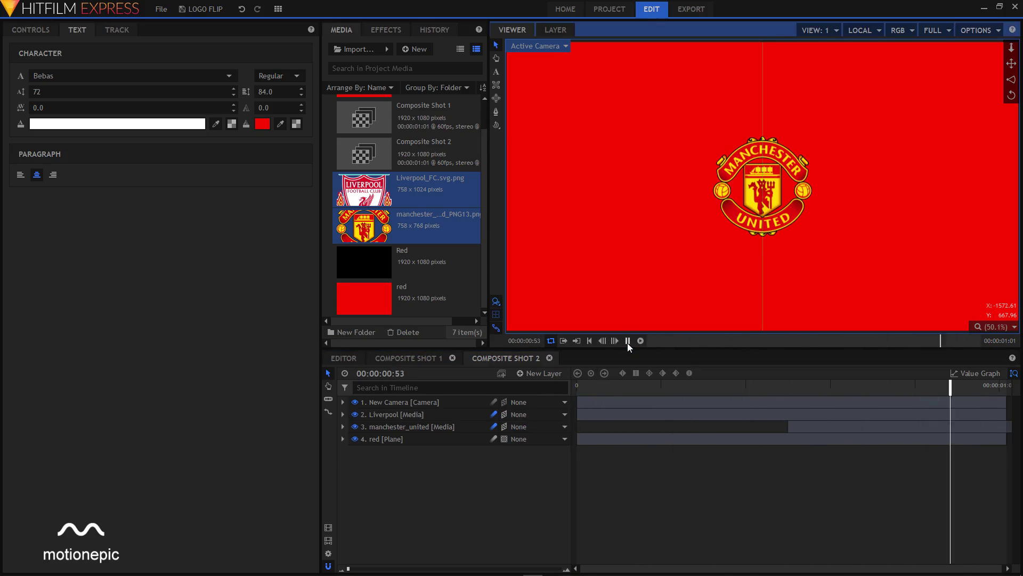
pyautogui.click(628, 341)
pyautogui.scroll(-1, 704, 270)
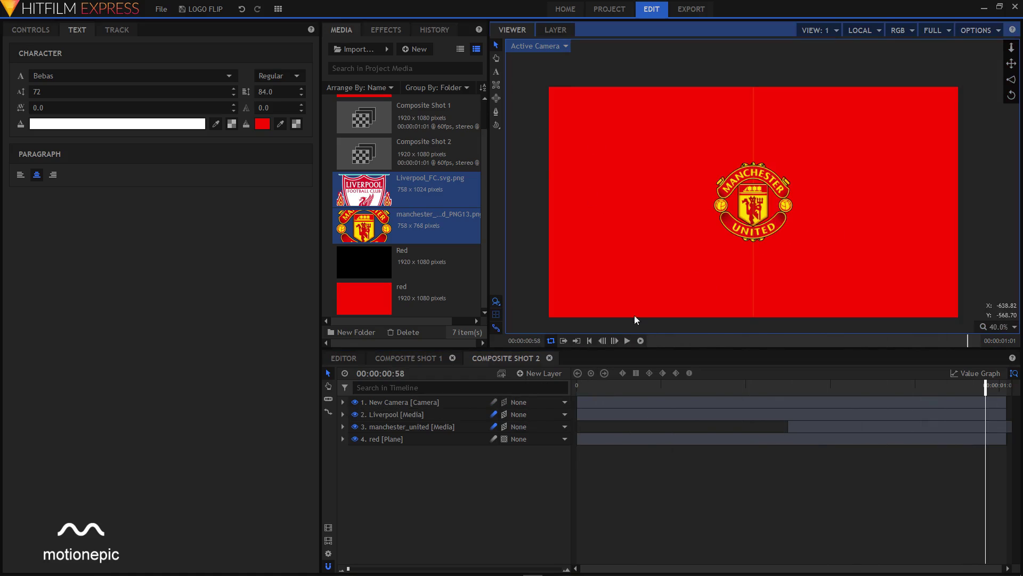
pyautogui.scroll(-1, 638, 314)
# Step: Add a black plane layer named 'black'
pyautogui.click(543, 374)
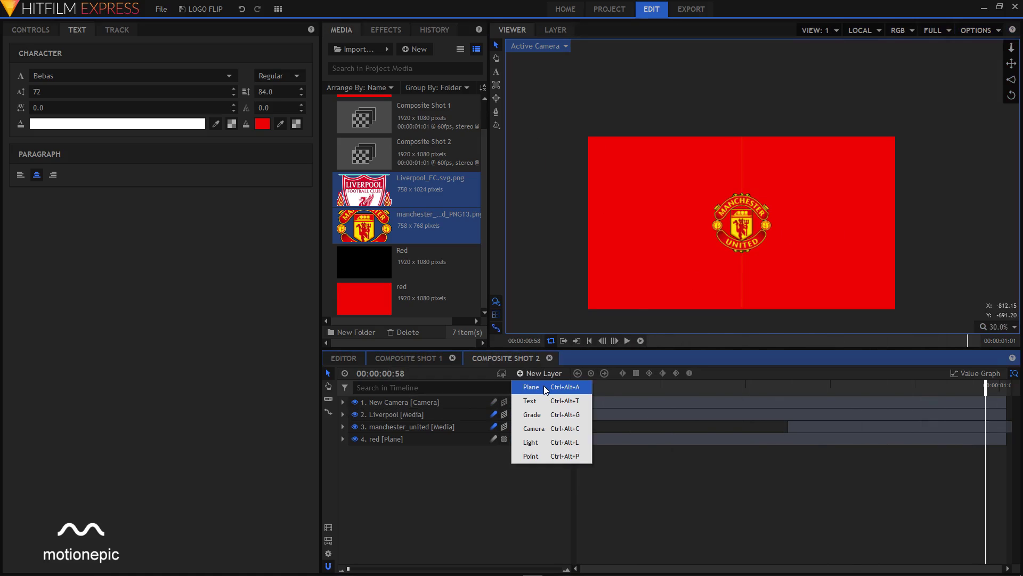
pyautogui.click(543, 385)
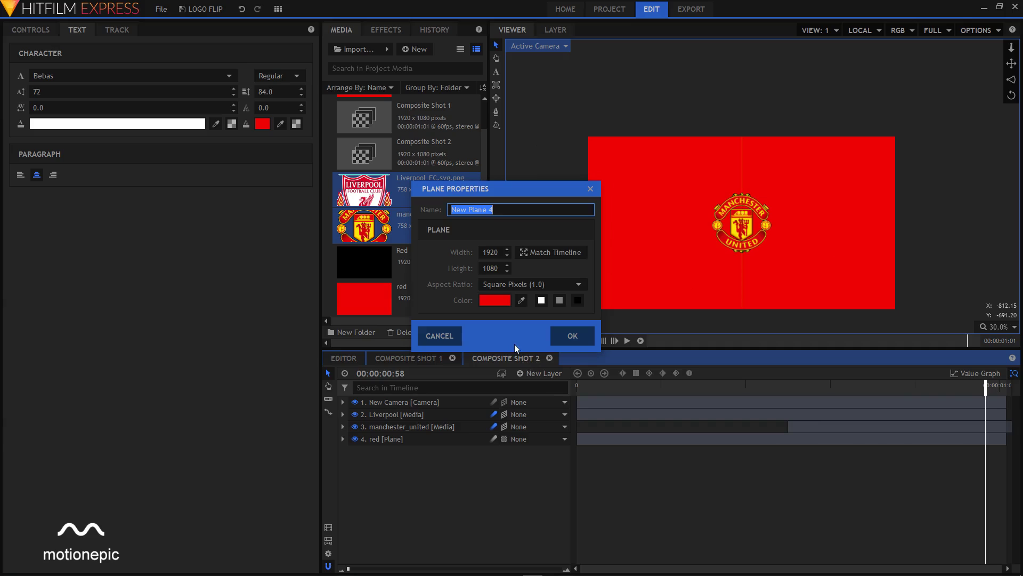
pyautogui.click(577, 301)
pyautogui.write('black')
pyautogui.press('Return')
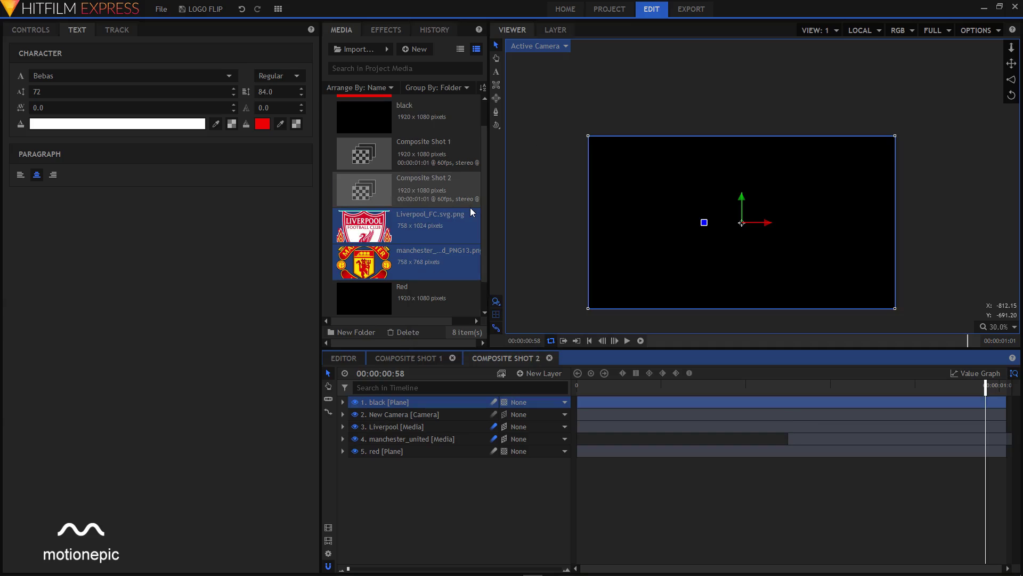
# Step: Slide the black plane to the left of the frame and rotate it 15°
pyautogui.scroll(-3, 715, 242)
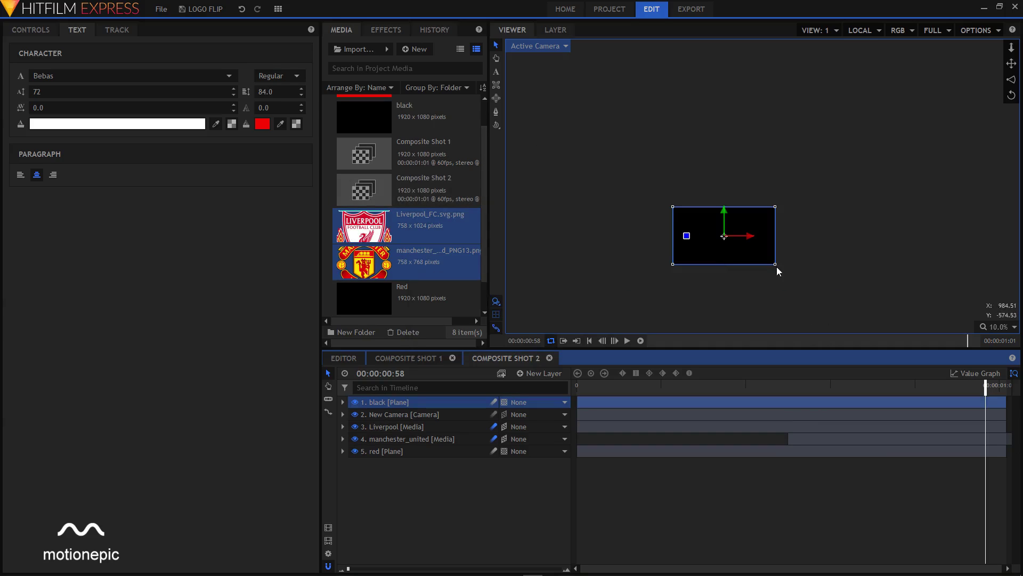
pyautogui.moveTo(747, 236); pyautogui.dragTo(646, 225)
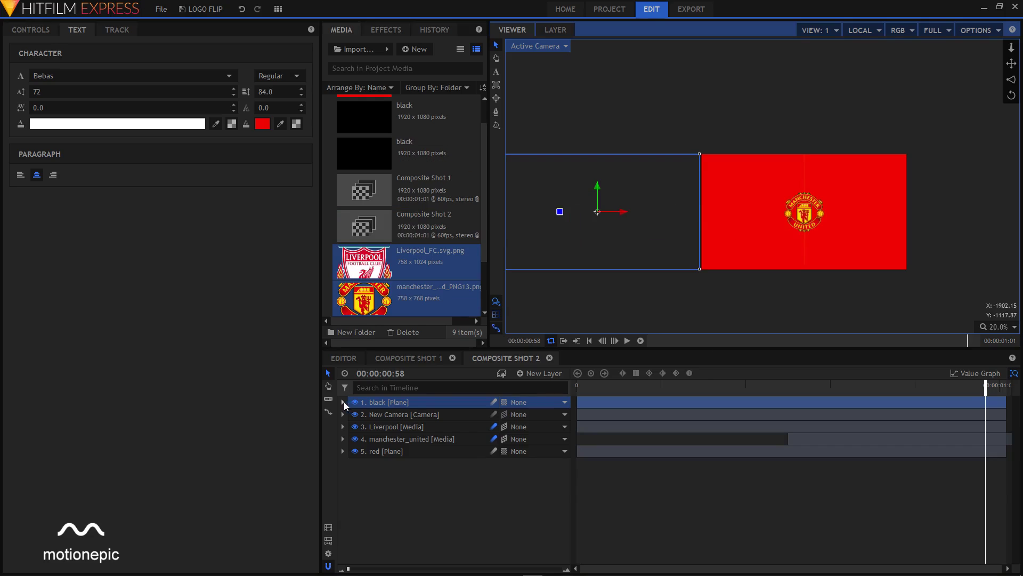
pyautogui.click(343, 402)
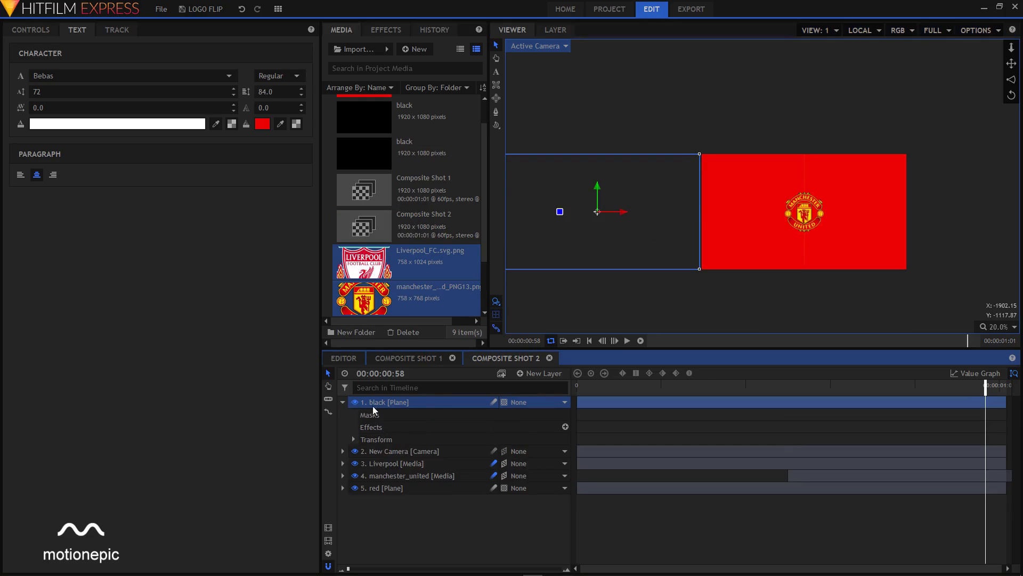
pyautogui.click(353, 439)
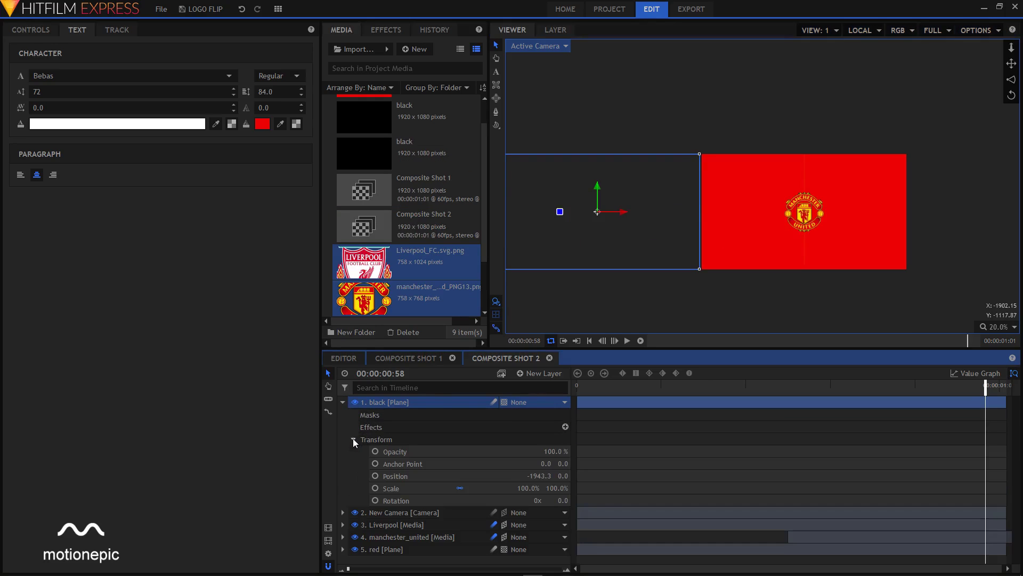
pyautogui.click(566, 499)
pyautogui.write('1')
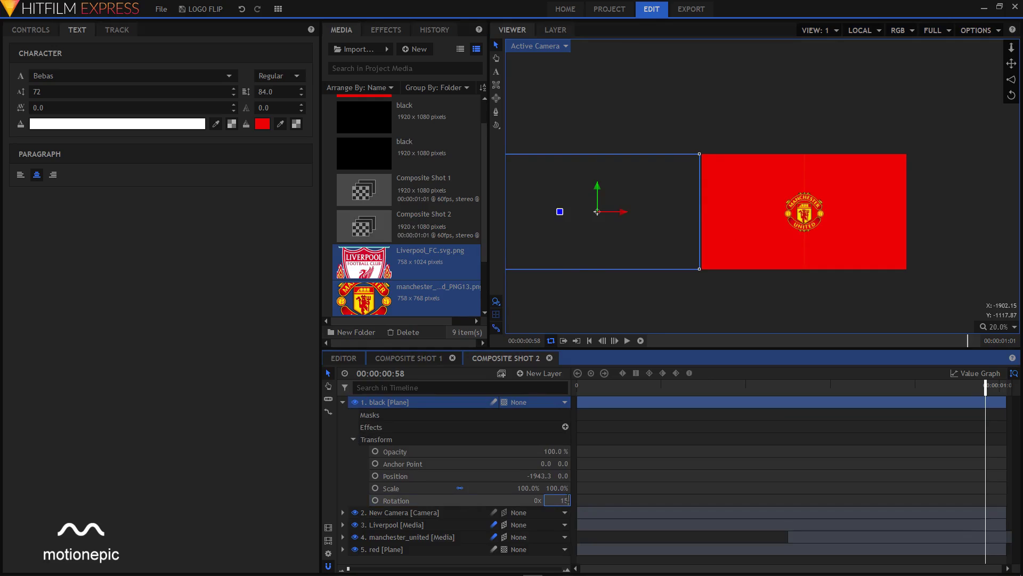
pyautogui.write('5')
pyautogui.press('Return')
pyautogui.click(343, 402)
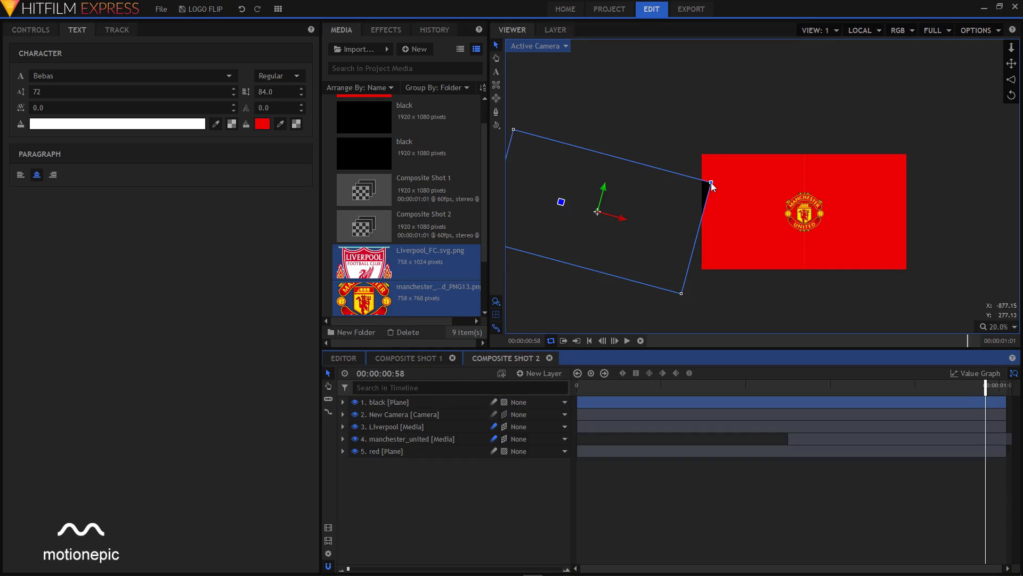
# Step: Stretch the black plane taller and select its position property at the timeline start
pyautogui.moveTo(712, 184); pyautogui.dragTo(733, 142)
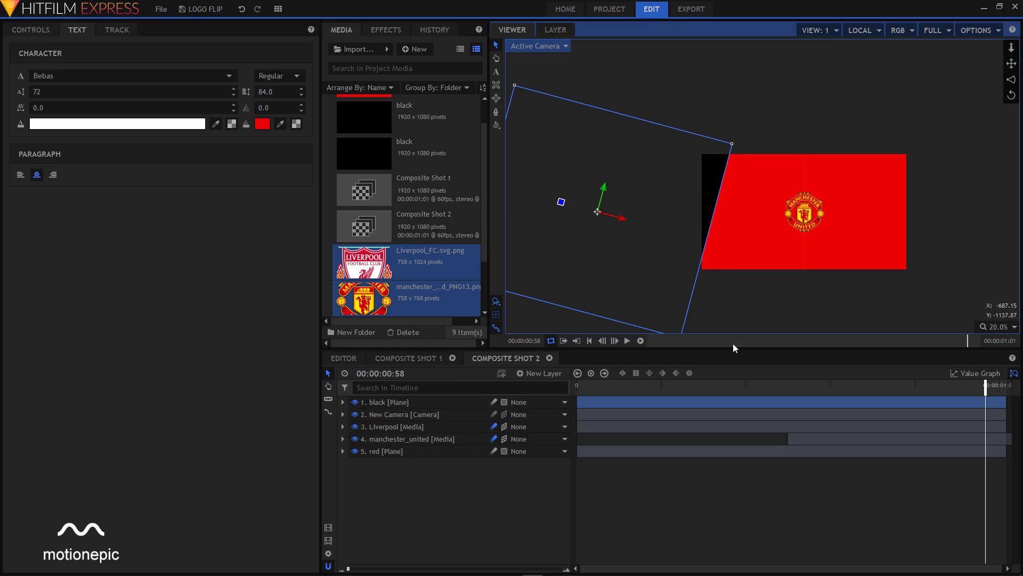
pyautogui.scroll(-2, 702, 280)
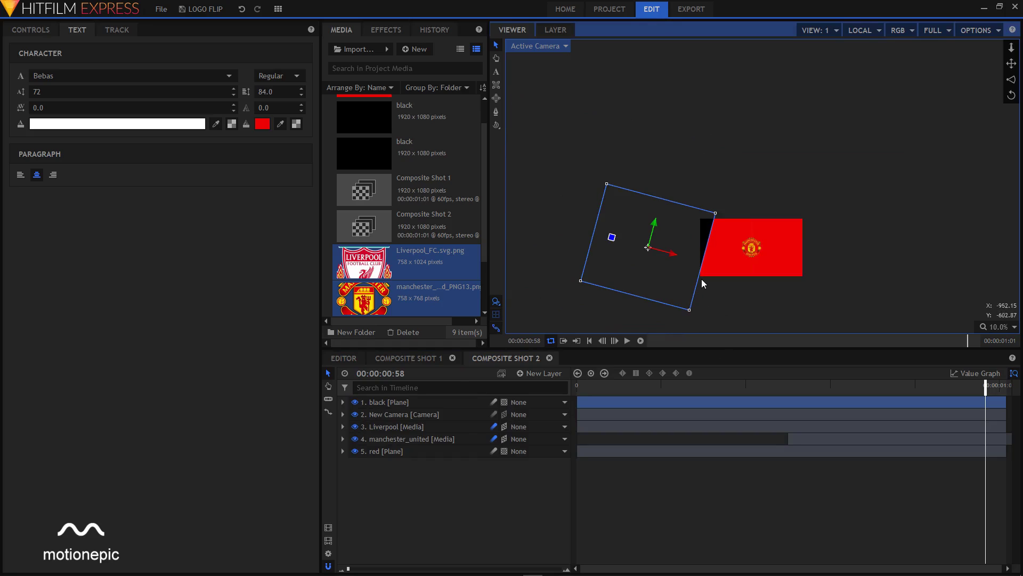
pyautogui.click(343, 402)
pyautogui.click(397, 477)
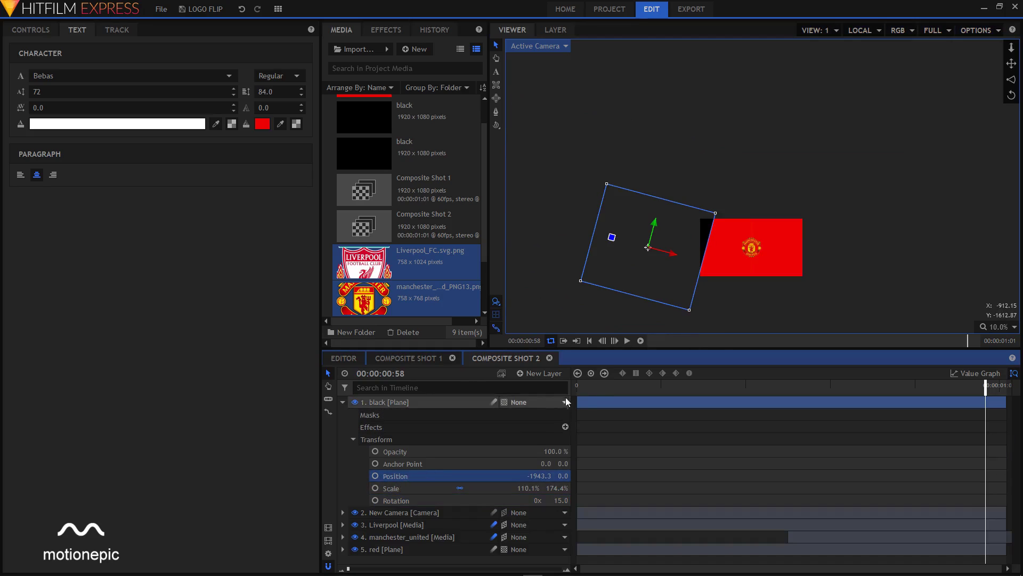
pyautogui.moveTo(595, 384); pyautogui.dragTo(553, 387)
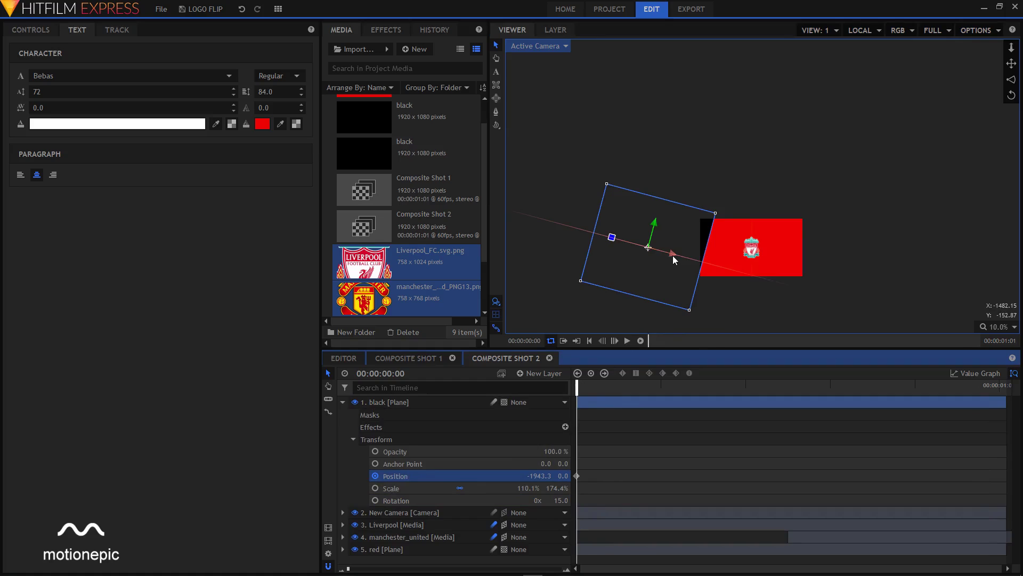
# Step: Keyframe the black plane from off-screen left to position 57.0, 74.9 at one second, scaled 121.3% × 184.1%
pyautogui.moveTo(673, 255); pyautogui.dragTo(656, 253)
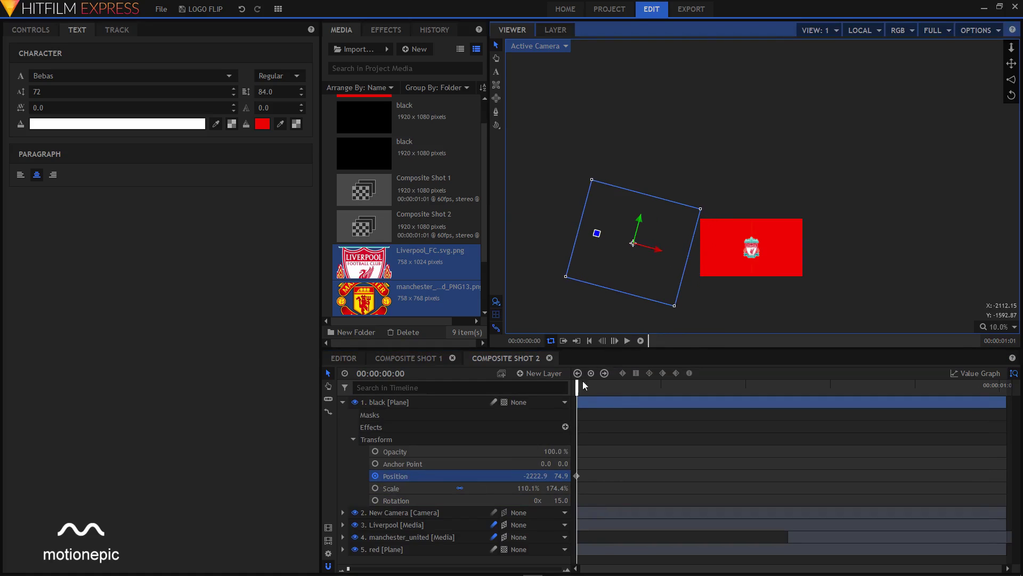
pyautogui.moveTo(576, 387); pyautogui.dragTo(1002, 389)
pyautogui.moveTo(519, 472); pyautogui.dragTo(583, 472)
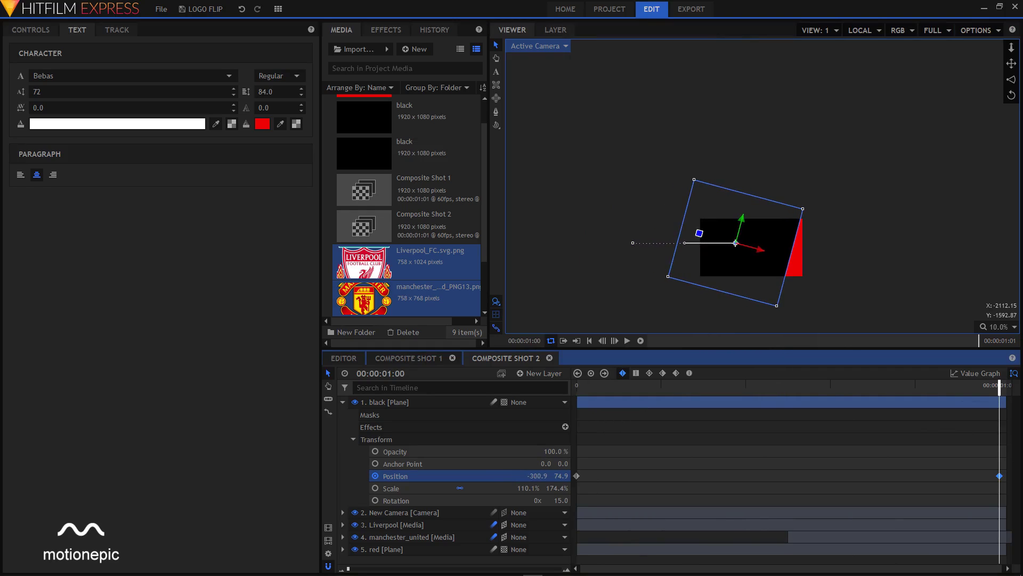
pyautogui.moveTo(583, 472); pyautogui.dragTo(597, 472)
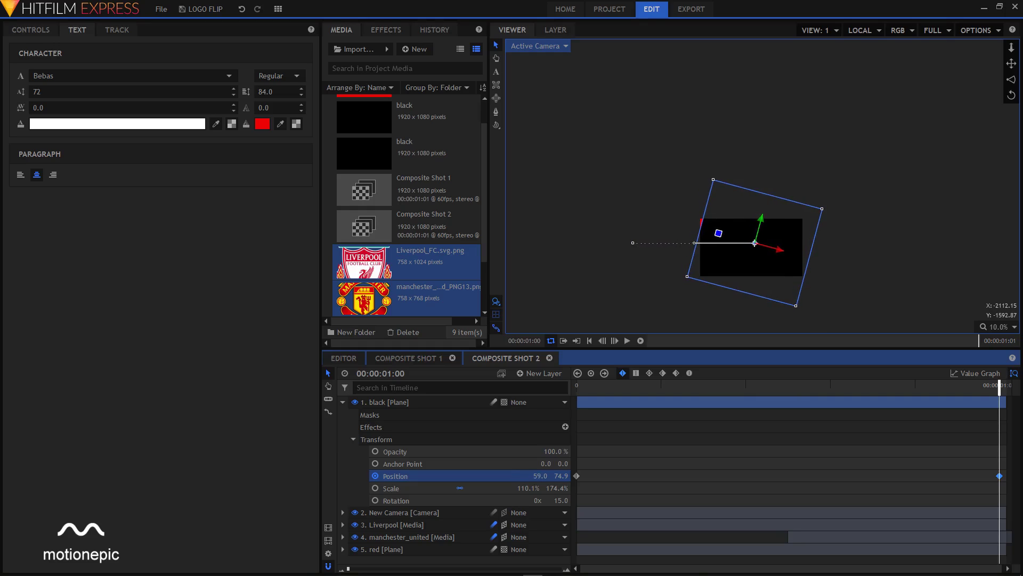
pyautogui.moveTo(713, 180); pyautogui.dragTo(708, 176)
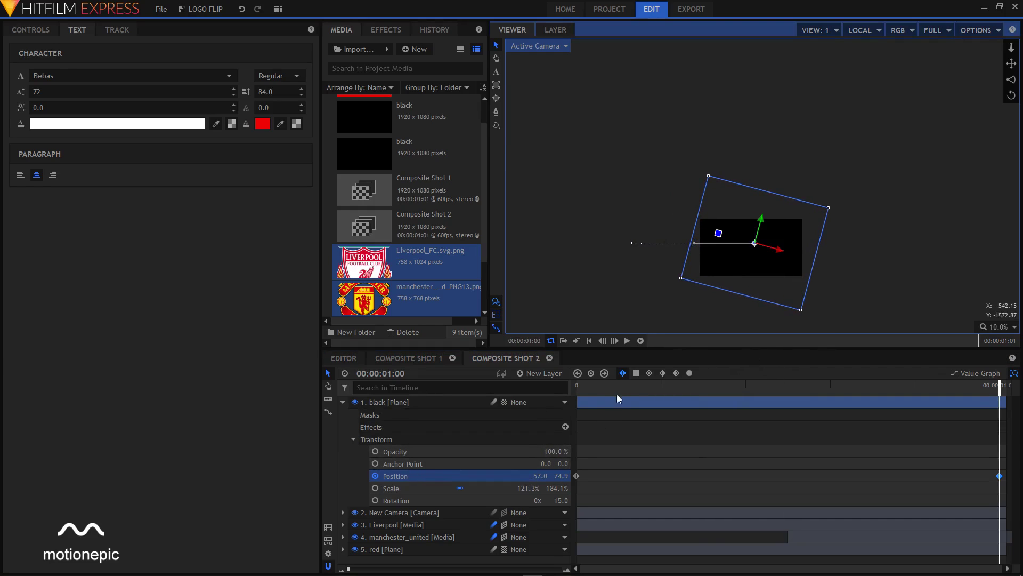
pyautogui.moveTo(617, 391); pyautogui.dragTo(562, 389)
# Step: Preview the wipe, then drag the black plane layer below both crests, just above the red plane
pyautogui.click(343, 403)
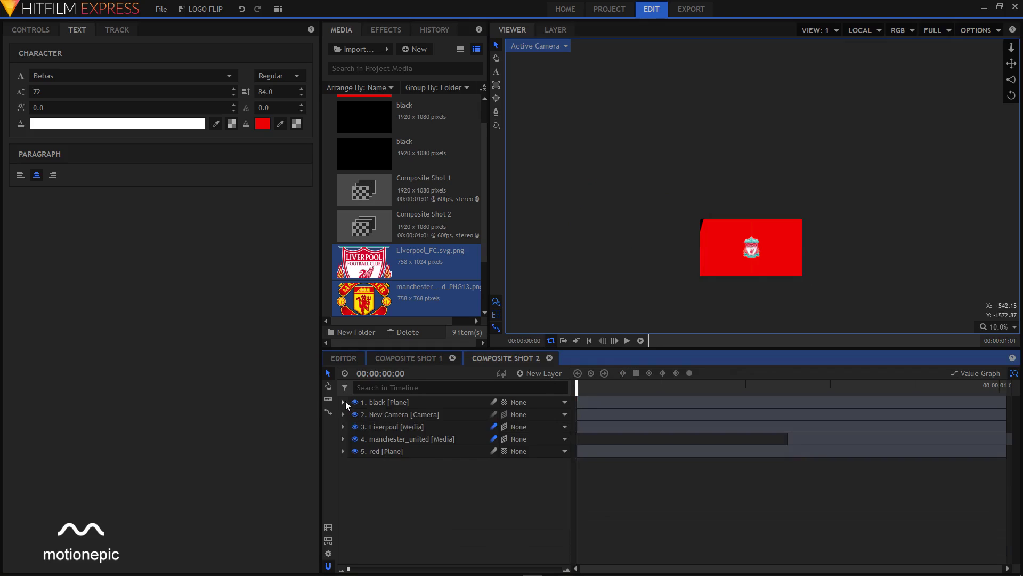
pyautogui.moveTo(577, 387); pyautogui.dragTo(992, 408)
pyautogui.moveTo(924, 411); pyautogui.dragTo(577, 406)
pyautogui.click(375, 403)
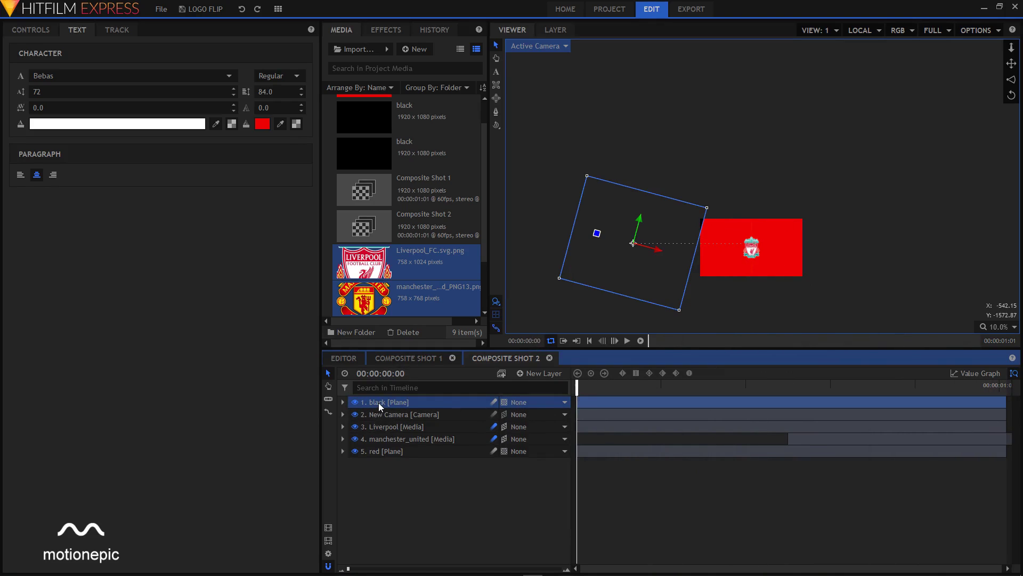
pyautogui.moveTo(379, 405); pyautogui.dragTo(387, 447)
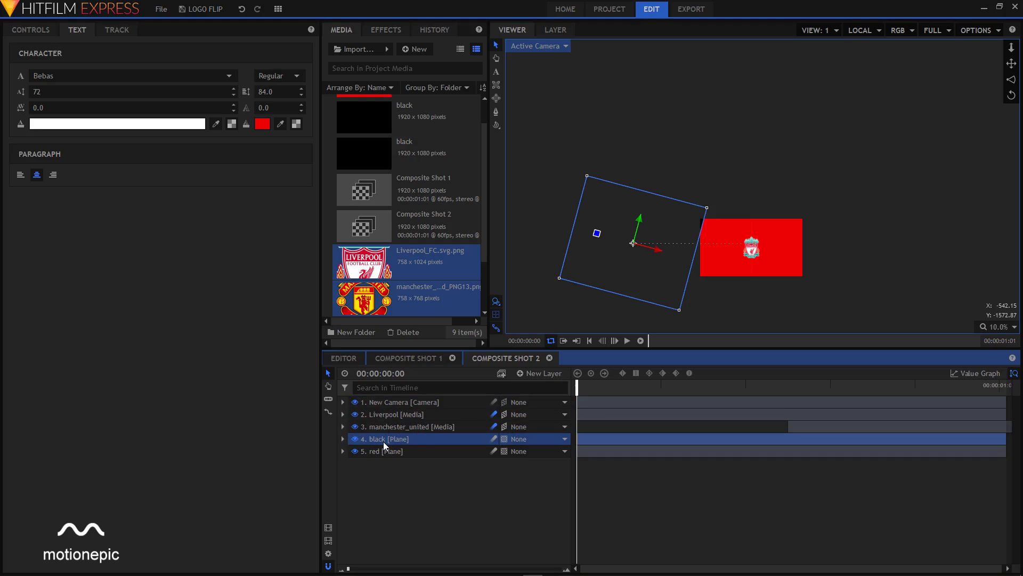
pyautogui.click(521, 503)
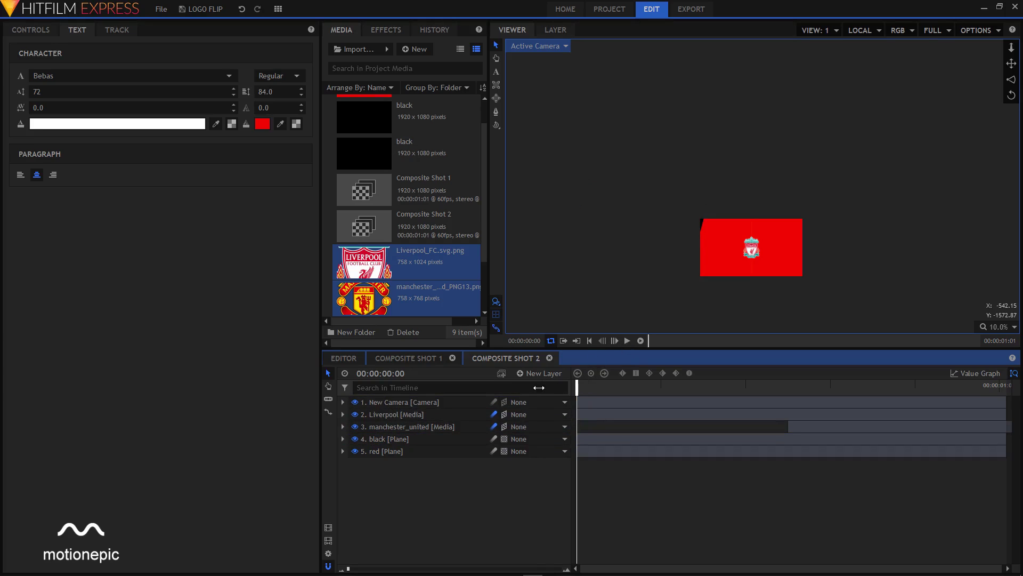
# Step: Select the black plane's first Position keyframe and push its starting X position further left
pyautogui.scroll(3, 714, 229)
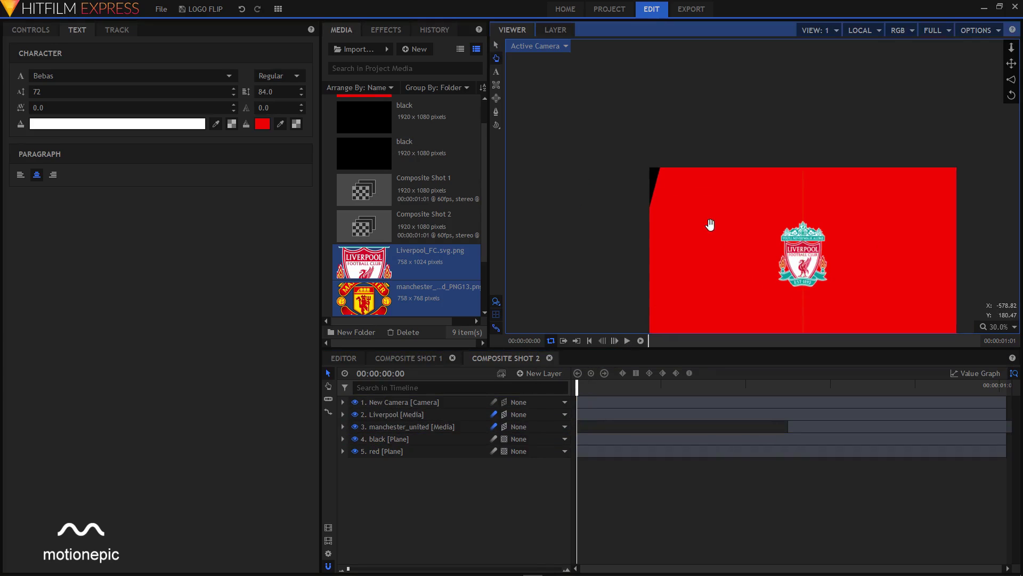
pyautogui.scroll(2, 687, 191)
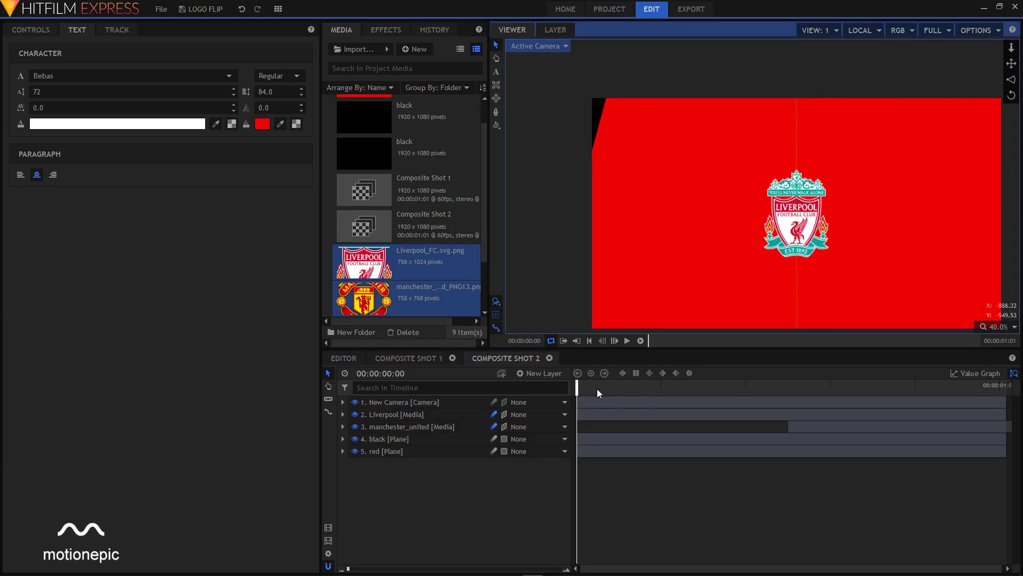
pyautogui.click(576, 384)
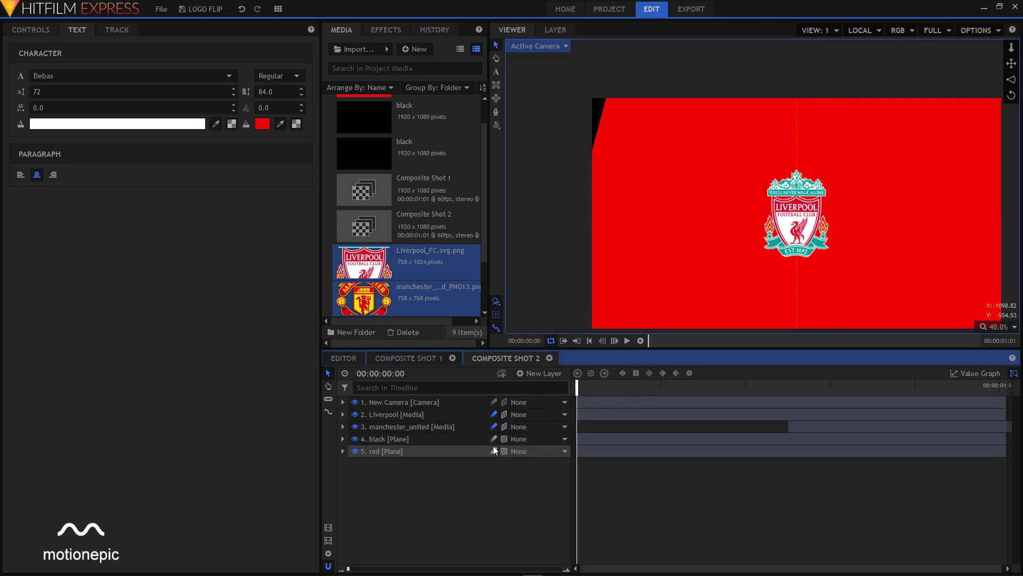
pyautogui.click(343, 438)
pyautogui.click(578, 512)
pyautogui.scroll(-2, 616, 331)
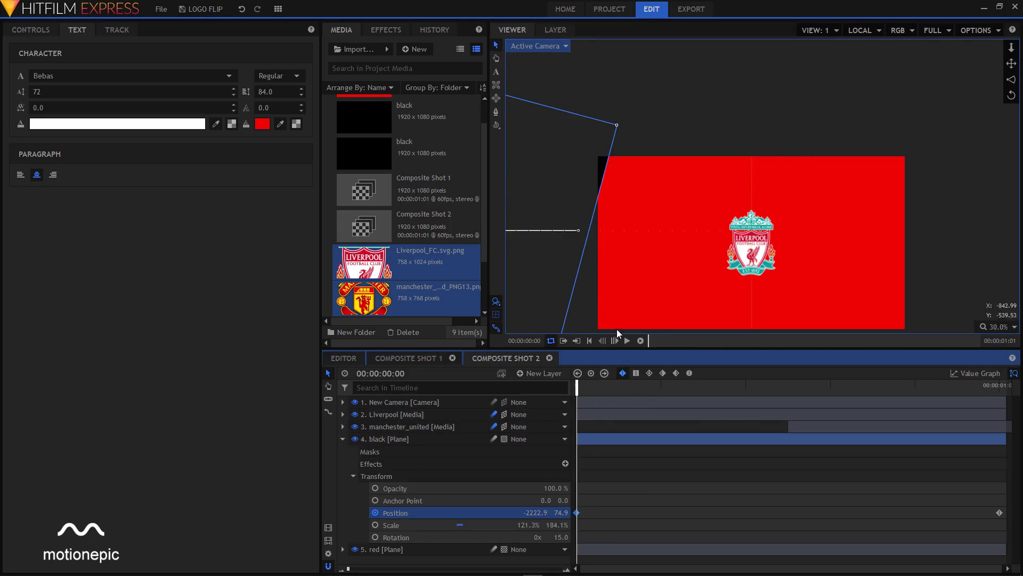
pyautogui.moveTo(606, 292); pyautogui.dragTo(732, 283)
pyautogui.moveTo(611, 246); pyautogui.dragTo(602, 242)
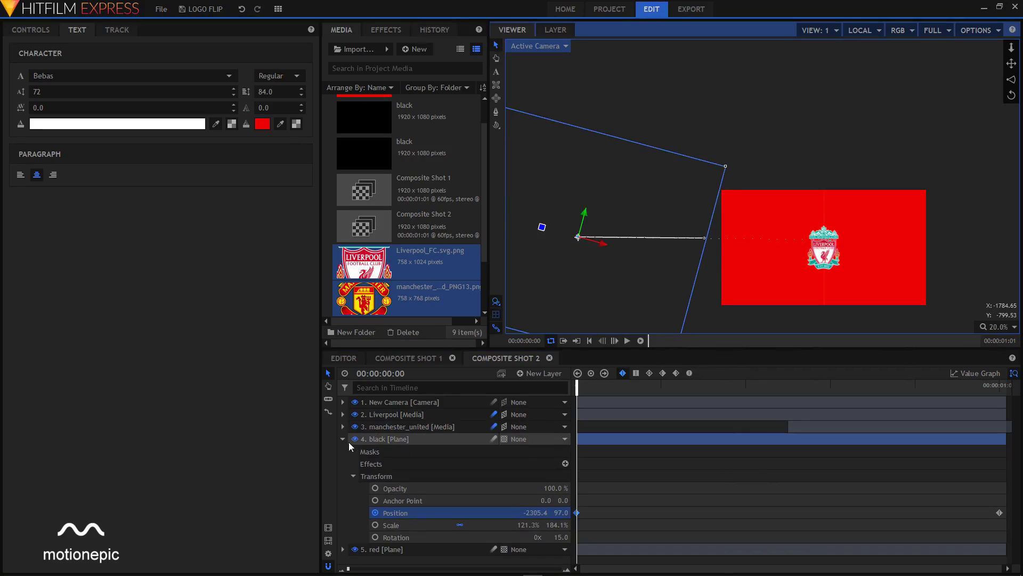
pyautogui.click(404, 444)
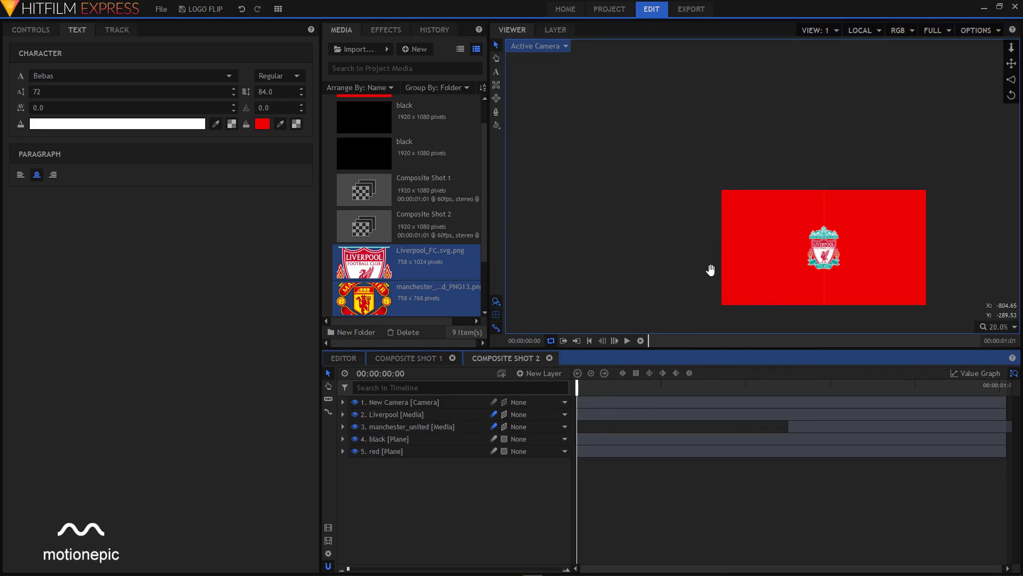
# Step: Recentre the viewer and play back the crest flip with the black wipe
pyautogui.scroll(3, 743, 265)
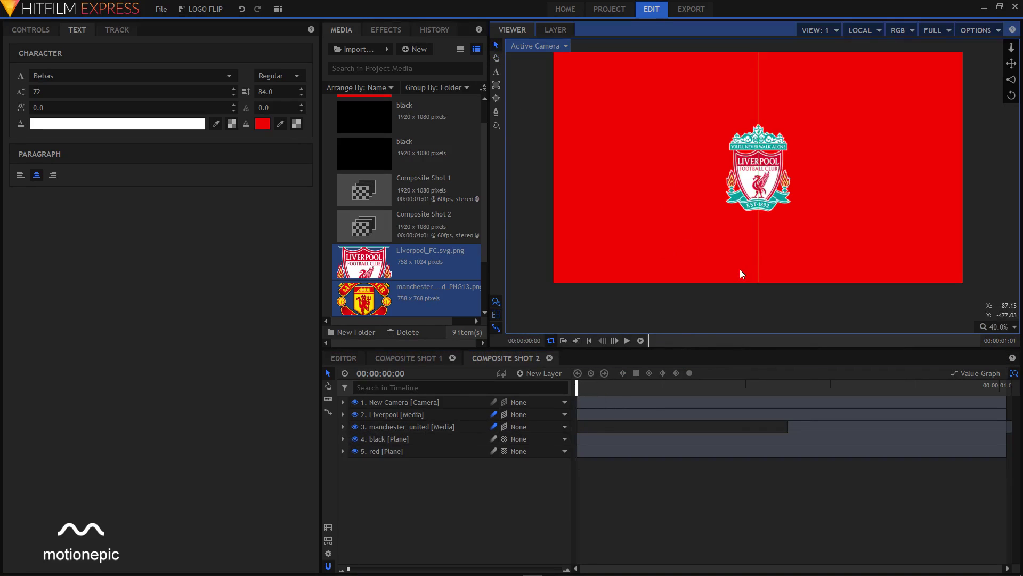
pyautogui.click(741, 272)
pyautogui.press('h')
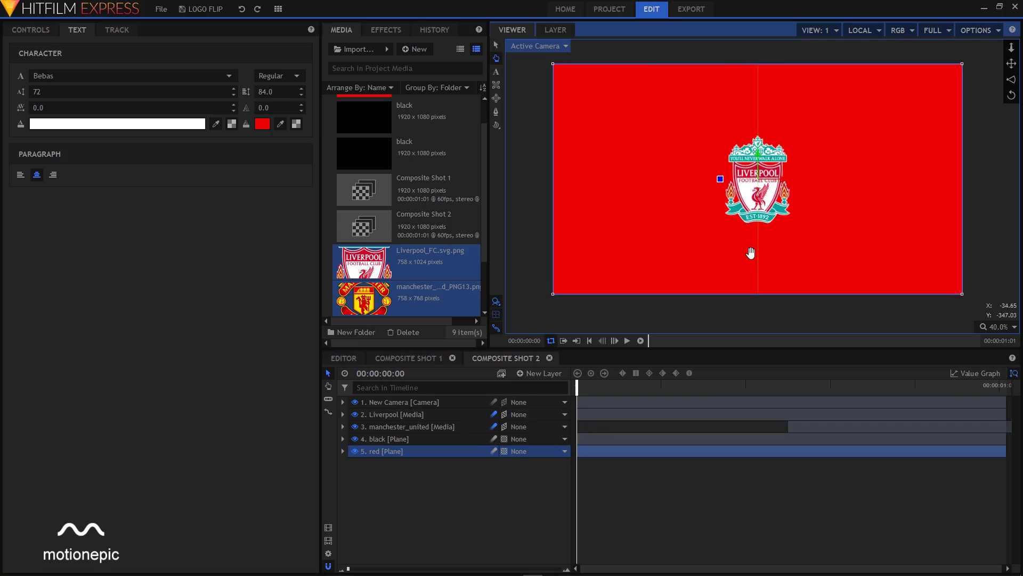
pyautogui.moveTo(750, 252); pyautogui.dragTo(749, 257)
pyautogui.click(626, 341)
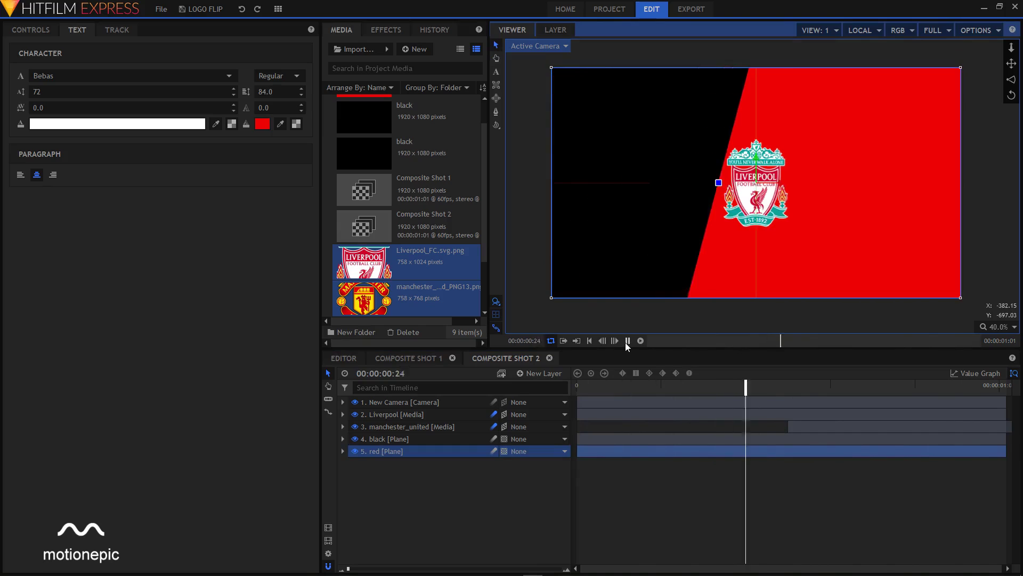
pyautogui.click(627, 342)
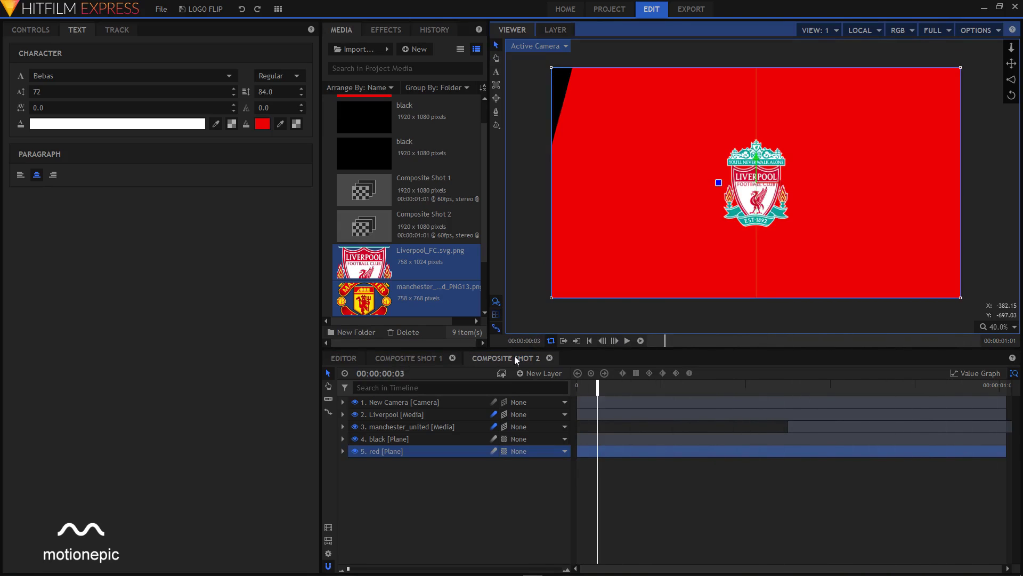
# Step: Add a new 1920x1080 text layer
pyautogui.click(542, 375)
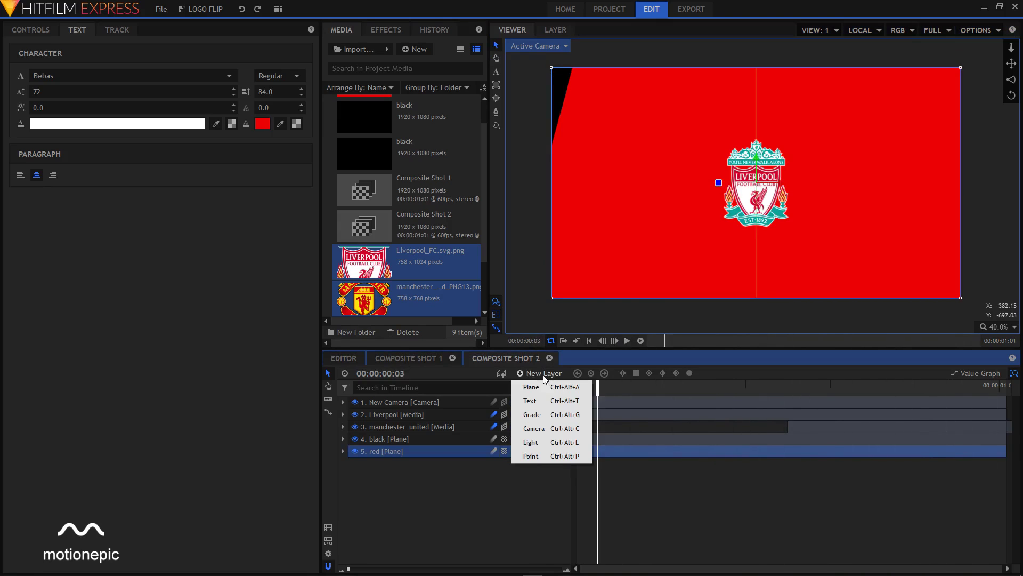
pyautogui.click(539, 403)
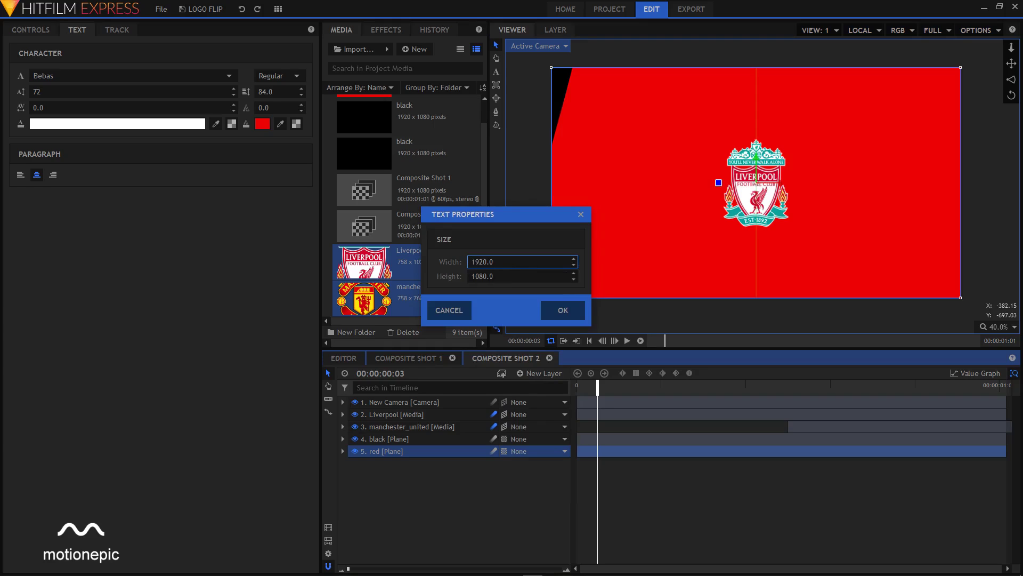
pyautogui.click(561, 309)
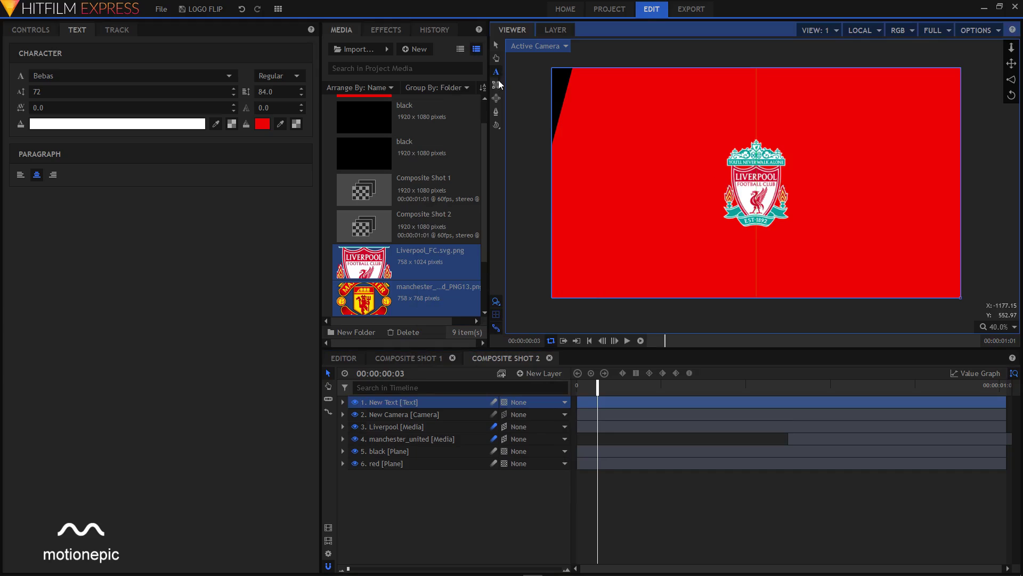
# Step: Type 'LIVERPOOL VS UNITED / PREMIER LEAGUE' at the top of the frame and centre-align it
pyautogui.click(642, 161)
pyautogui.write('LIVERPOOL VS M')
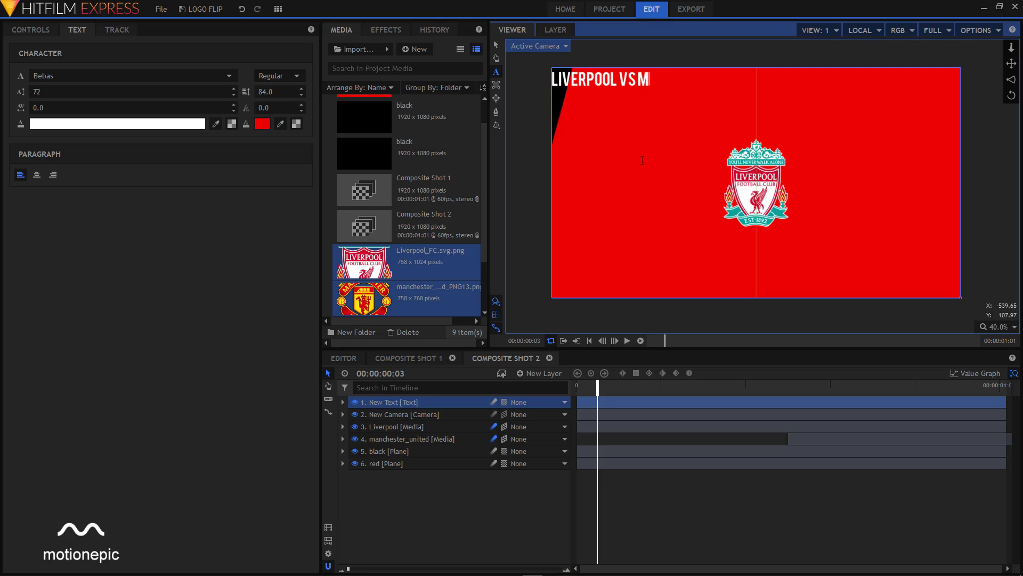
pyautogui.press('BackSpace')
pyautogui.write('UNITED ')
pyautogui.write('PREMIER')
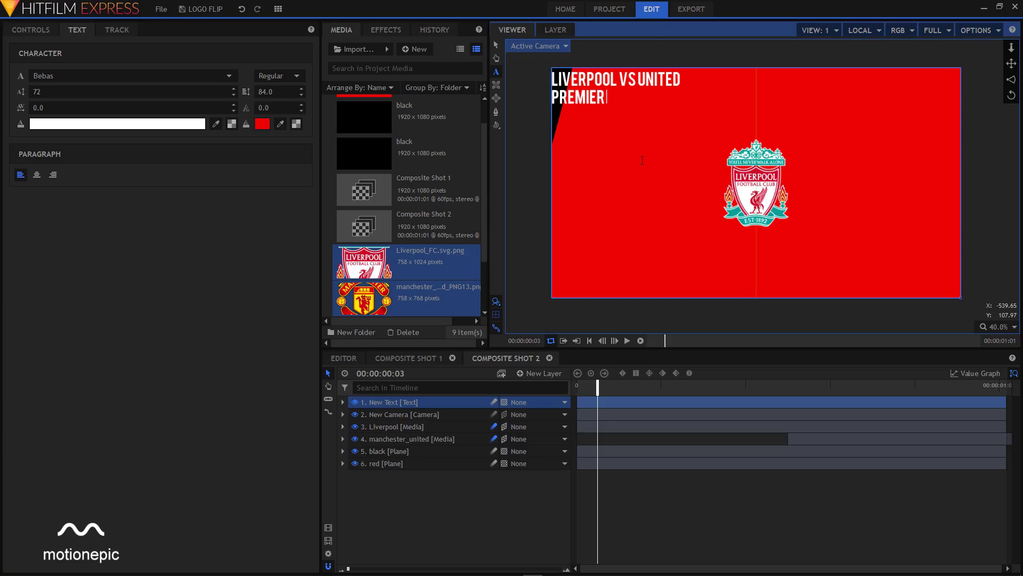
pyautogui.write(' LEAGUE')
pyautogui.hotkey('ctrl', 'a')
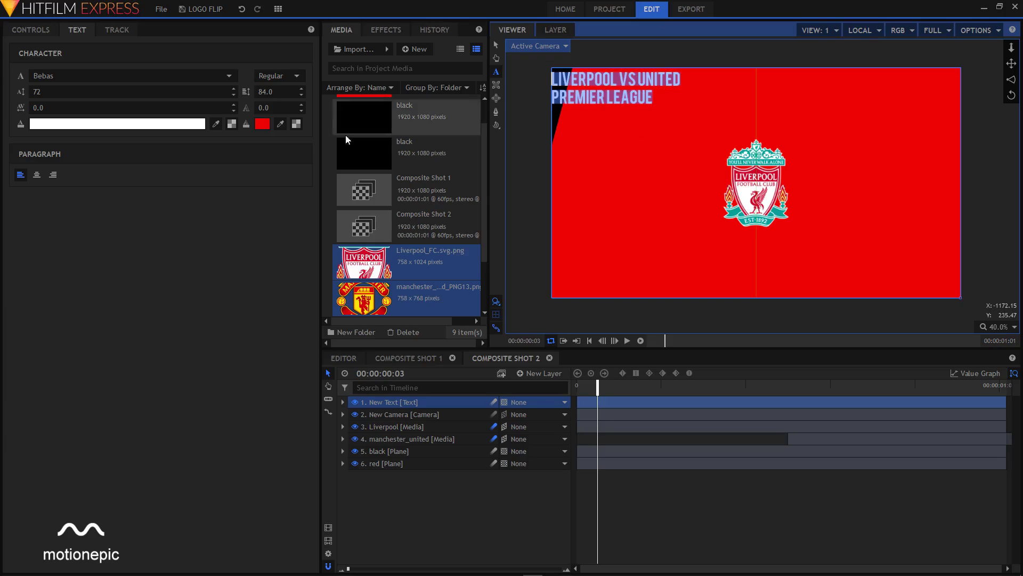
pyautogui.click(37, 176)
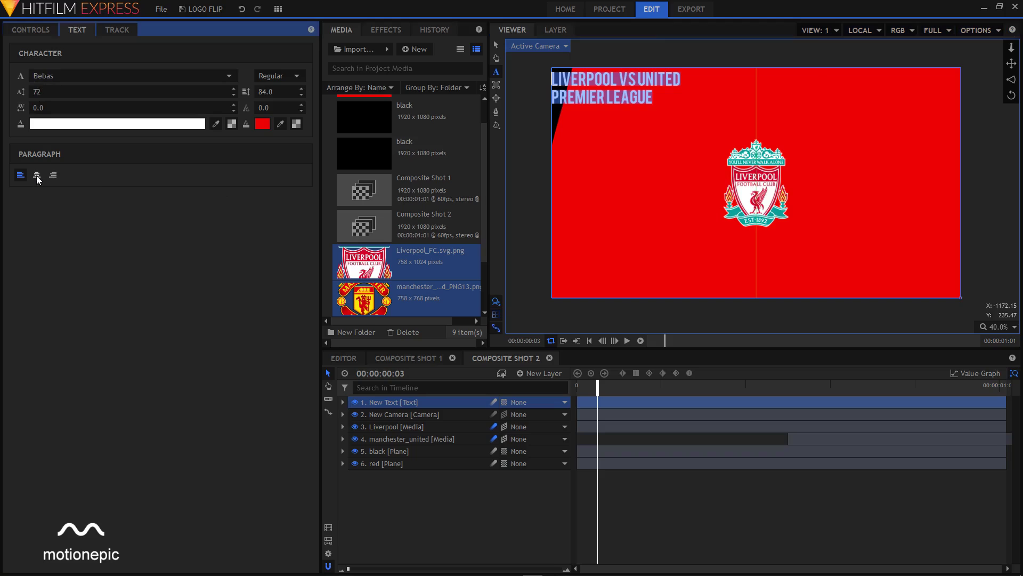
# Step: Drag the title beneath the crest, set its font size to 56, and preview the animation
pyautogui.click(496, 46)
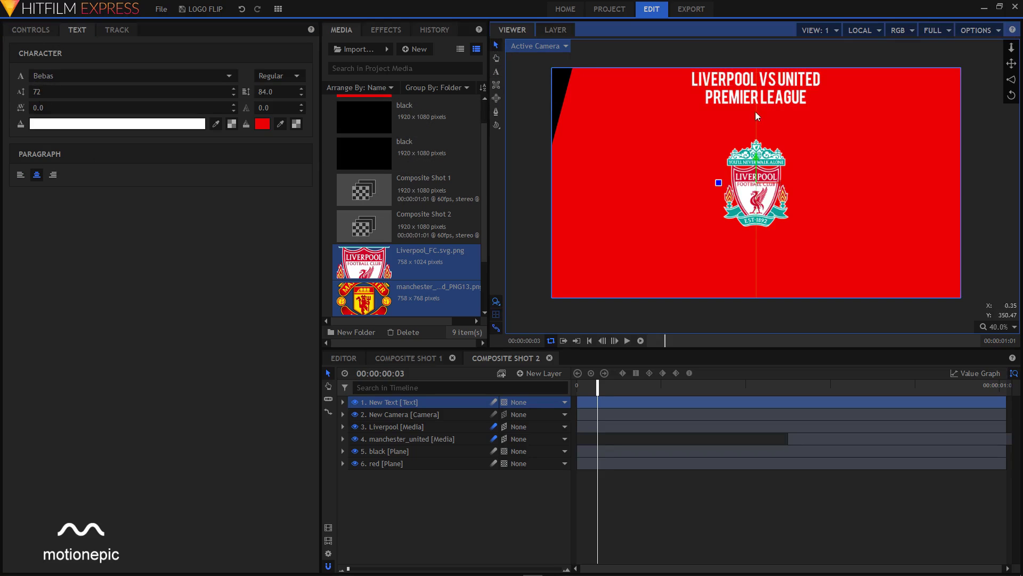
pyautogui.moveTo(754, 159); pyautogui.dragTo(738, 316)
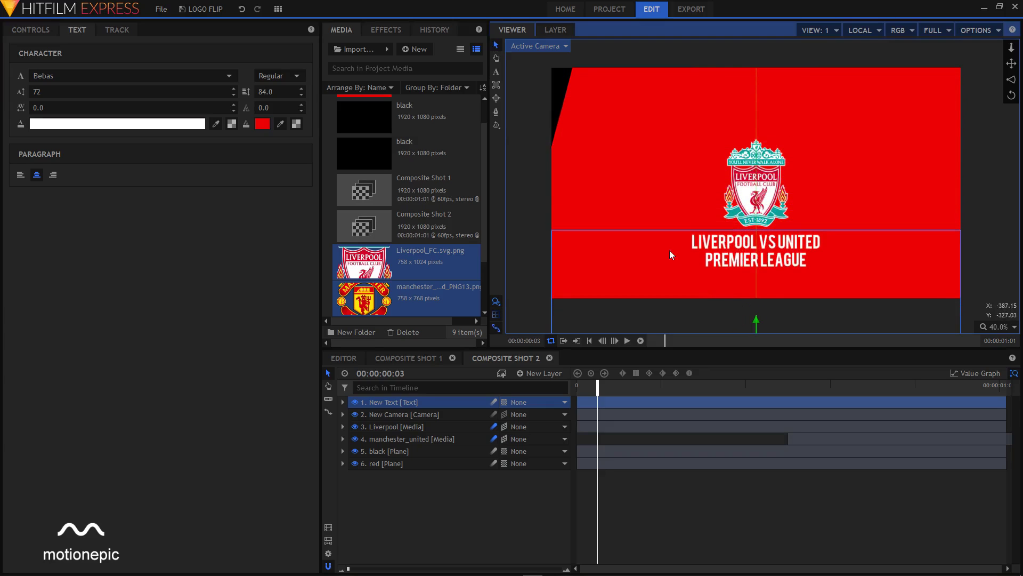
pyautogui.click(496, 72)
pyautogui.hotkey('ctrl', 'a')
pyautogui.doubleClick(128, 92)
pyautogui.write('59')
pyautogui.press('BackSpace')
pyautogui.write('6')
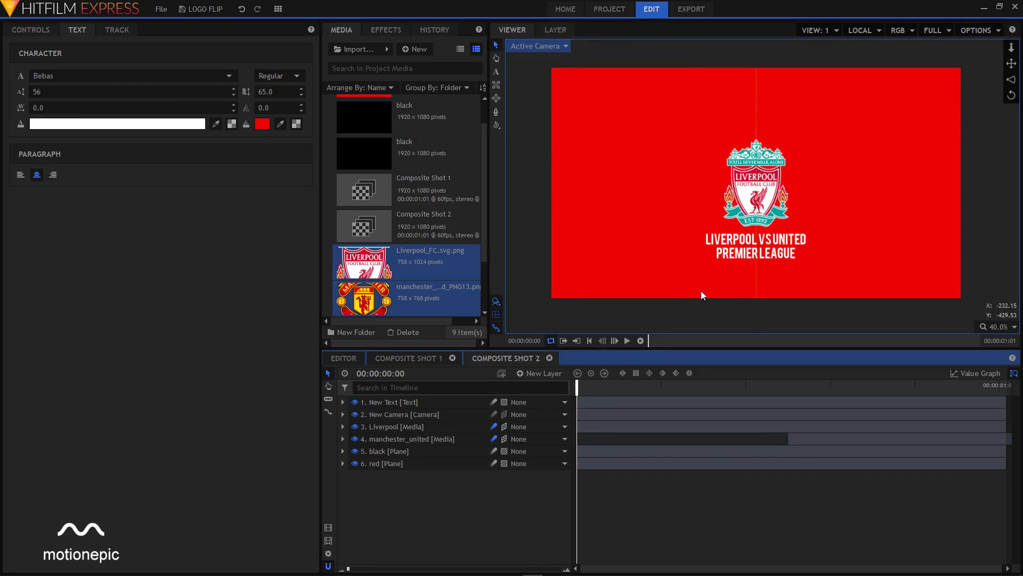
pyautogui.click(628, 341)
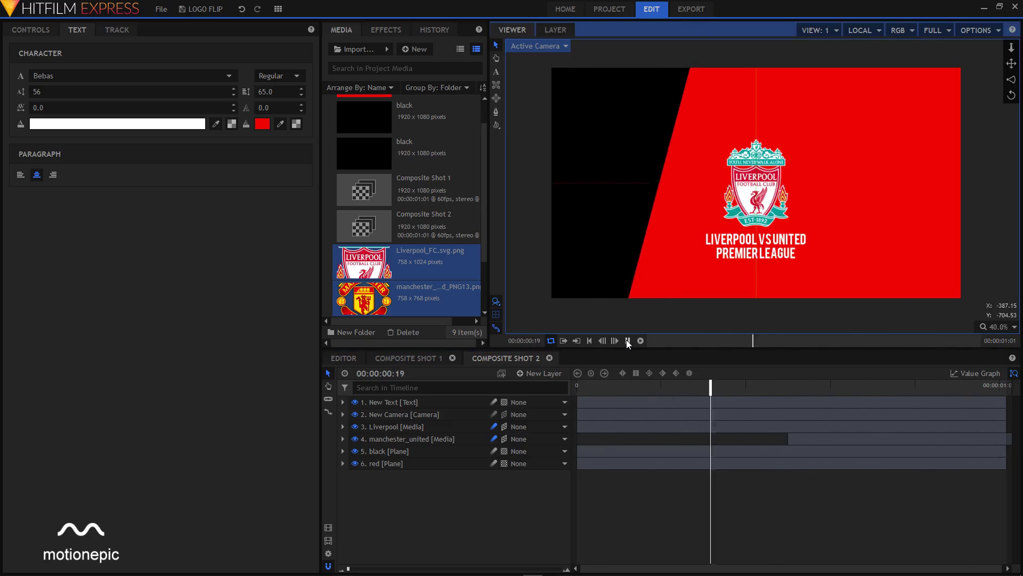
pyautogui.click(627, 341)
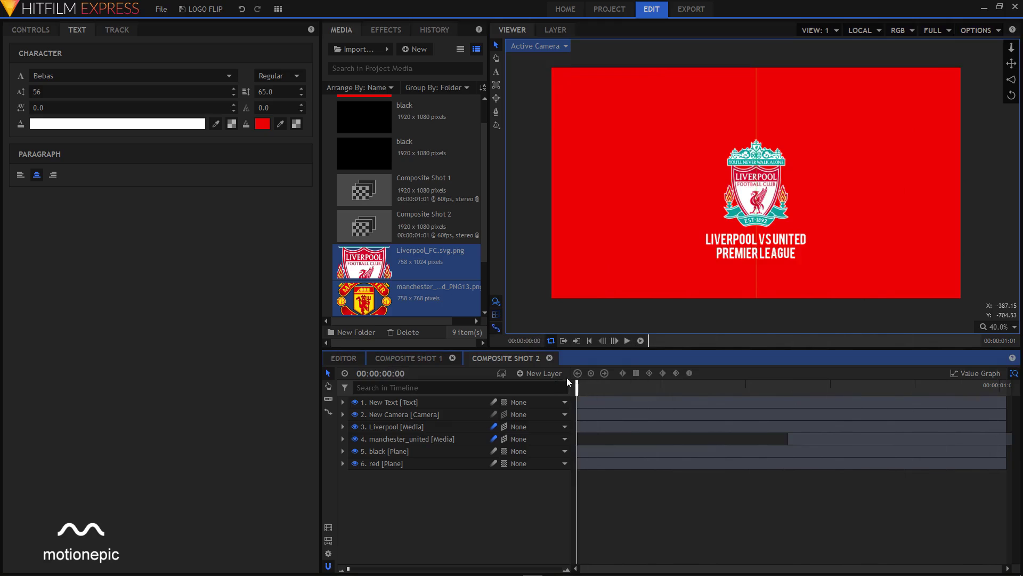
pyautogui.click(627, 341)
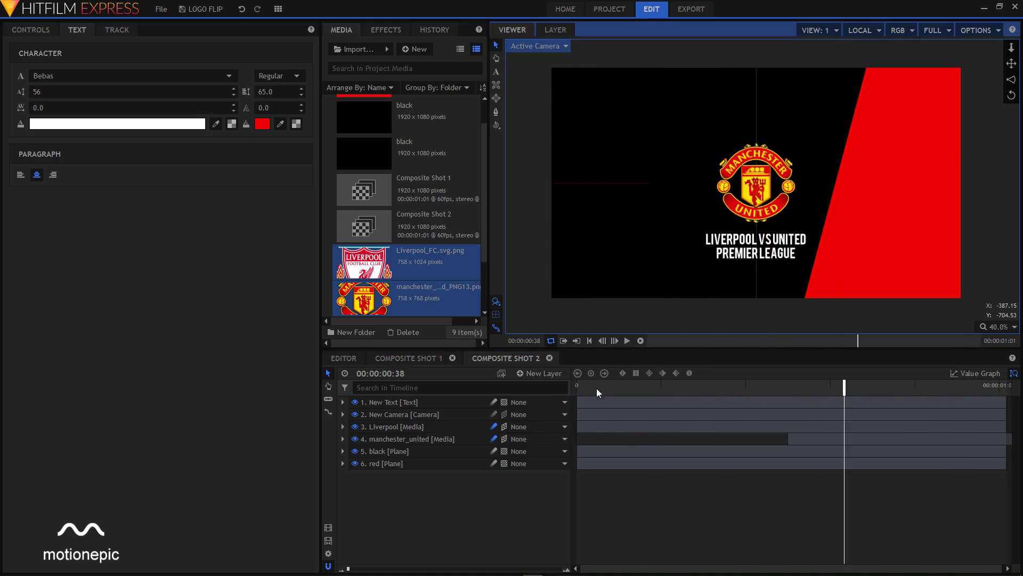
pyautogui.click(628, 341)
pyautogui.click(628, 340)
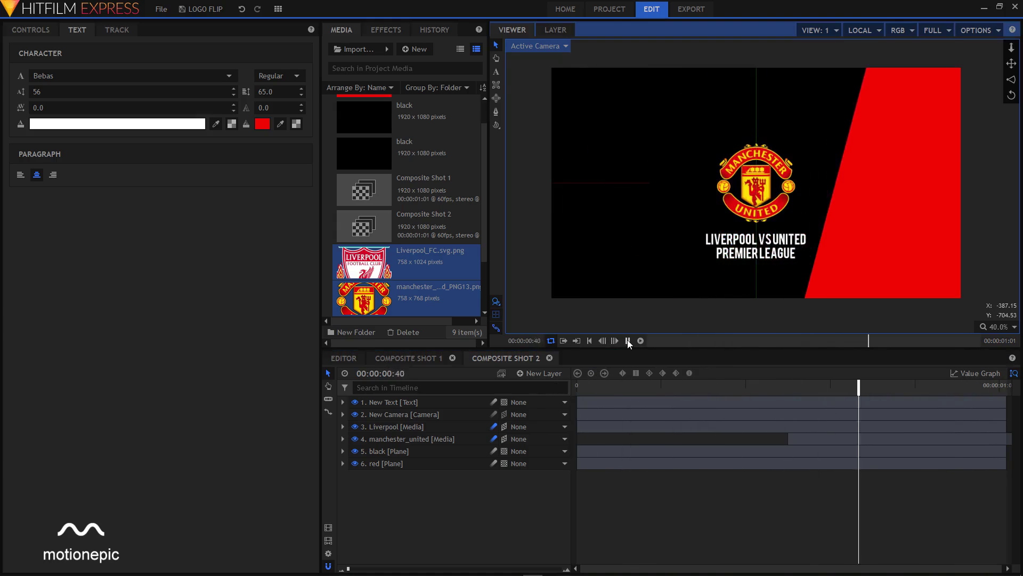
pyautogui.click(584, 373)
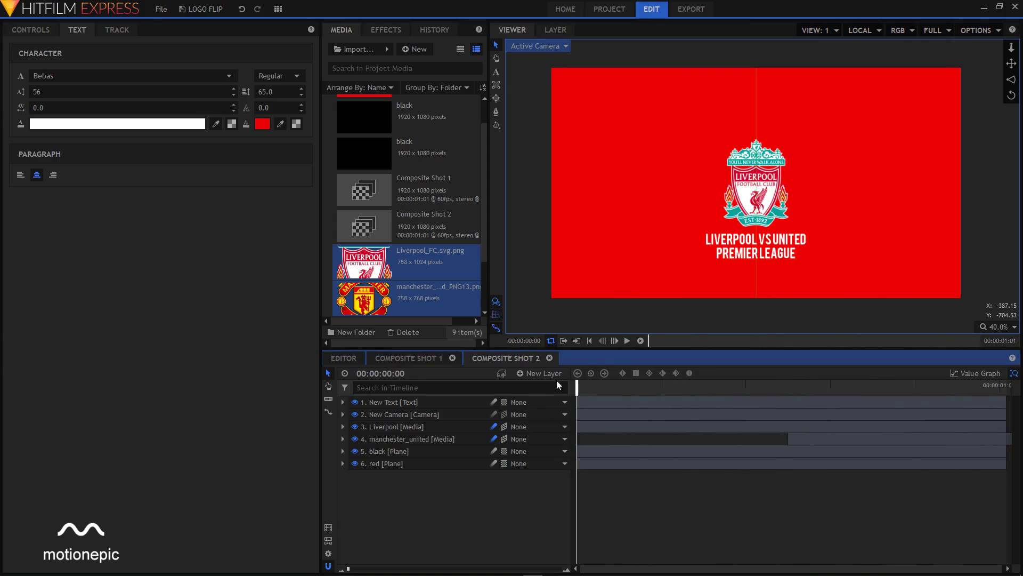
pyautogui.click(628, 340)
pyautogui.click(628, 340)
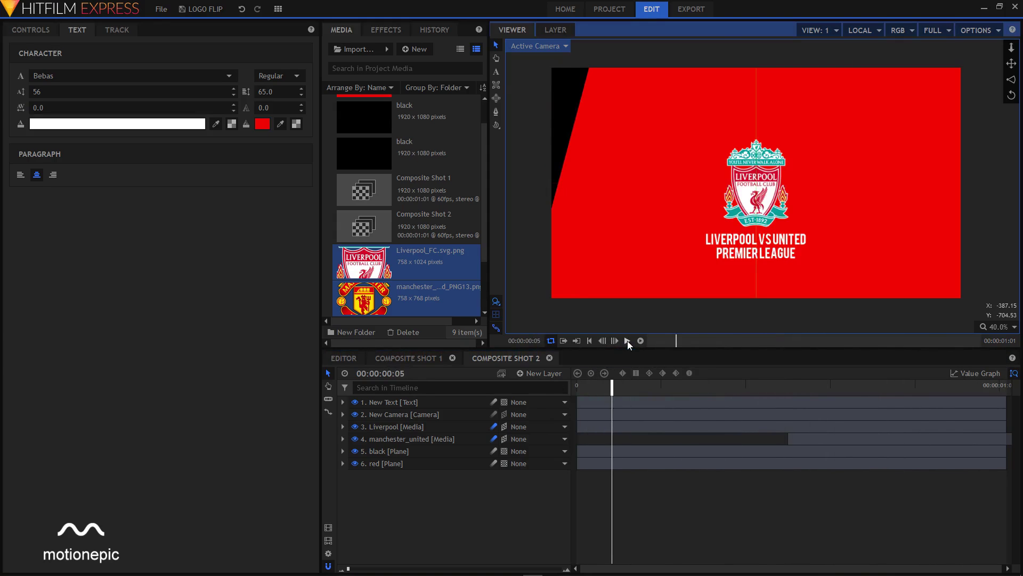
pyautogui.click(627, 340)
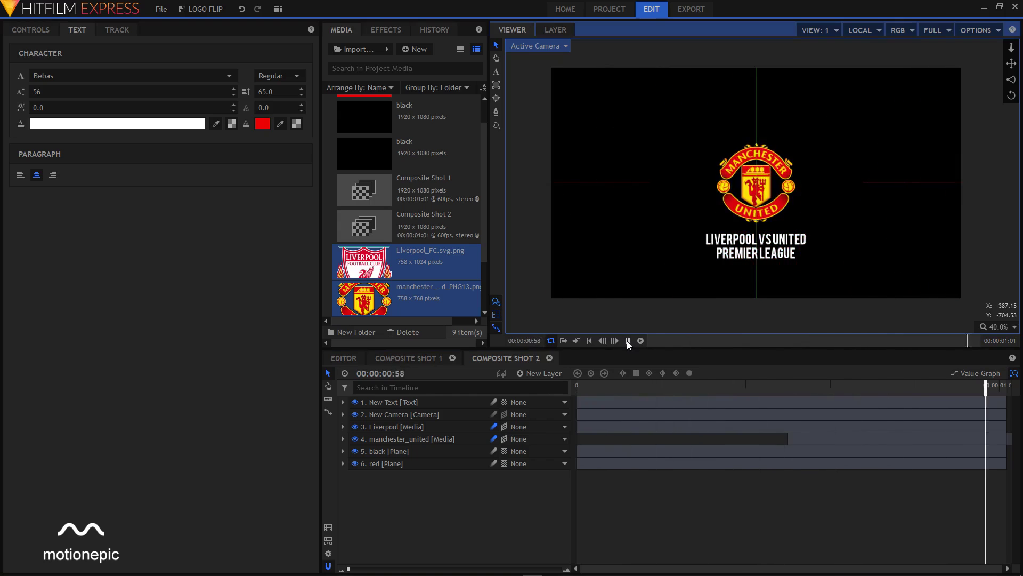